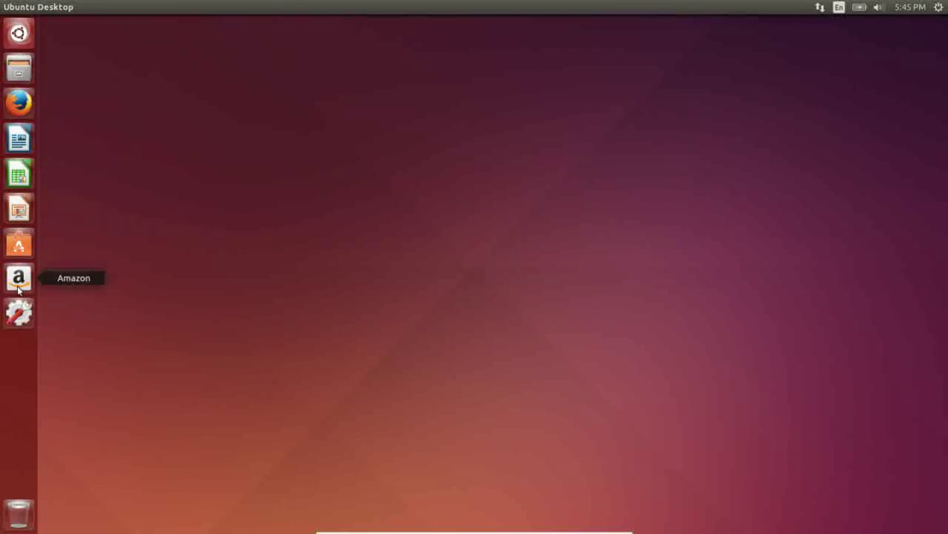
Step: Open the home folder in the file manager, view its folders and the empty-area context options, and close it
click(26, 67)
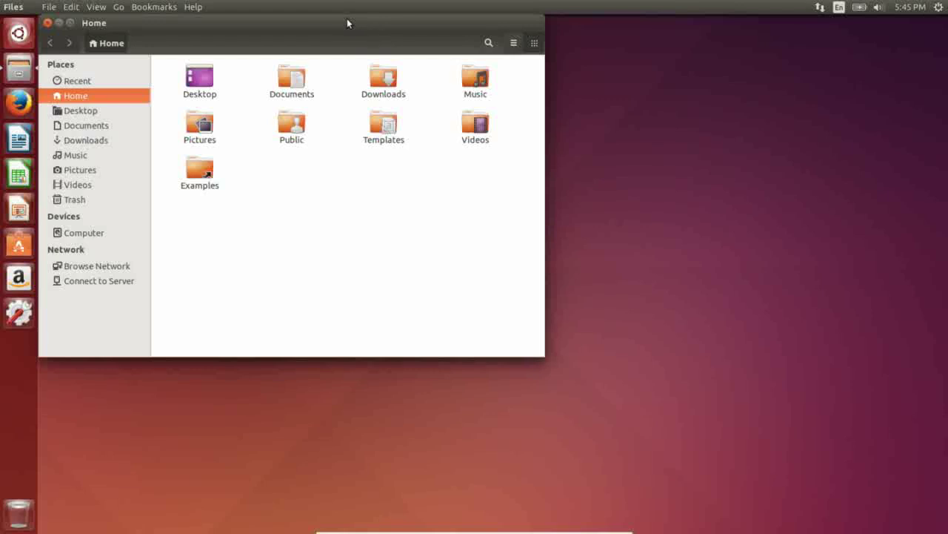
drag(349, 23, 531, 33)
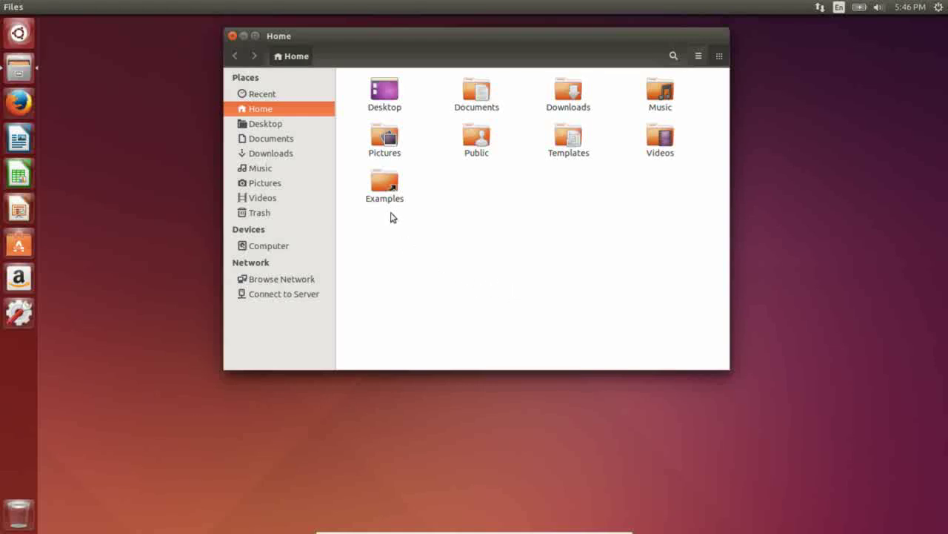
right_click(468, 230)
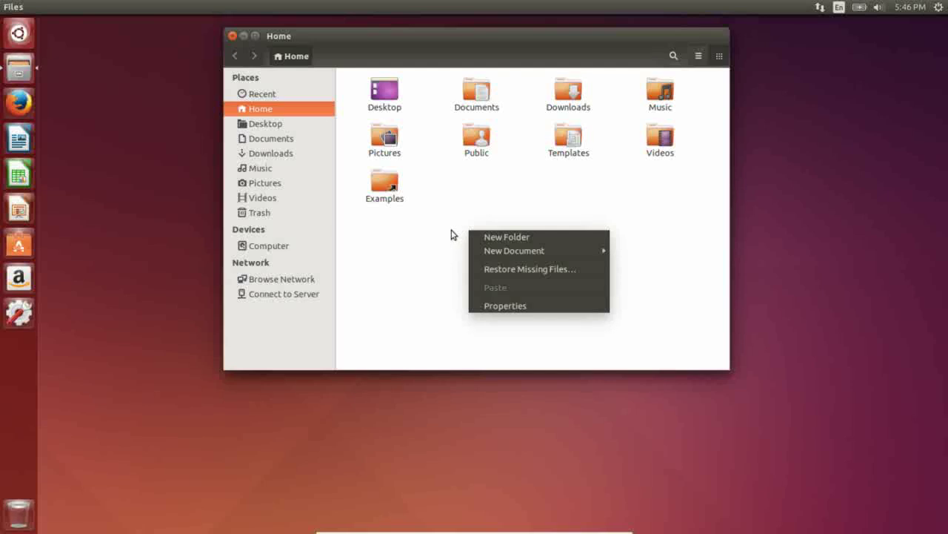
click(451, 235)
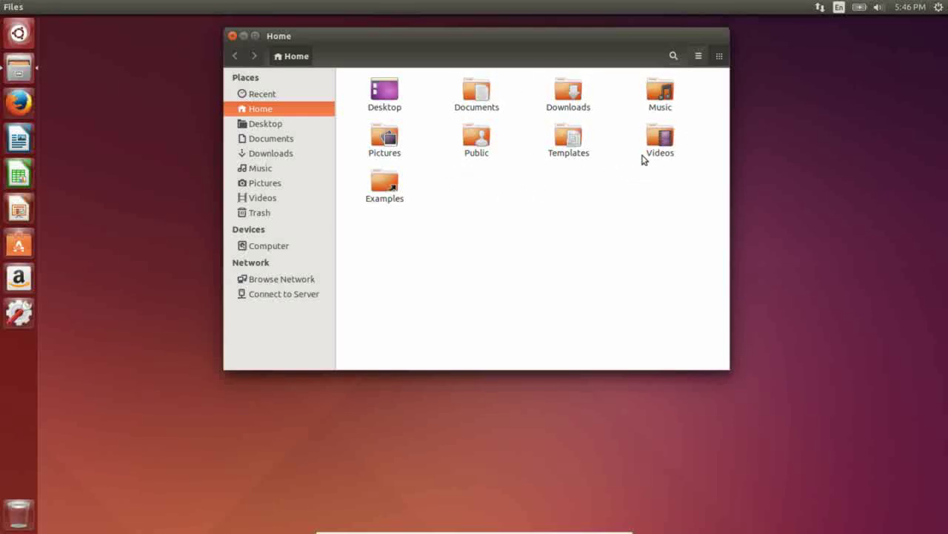
click(234, 35)
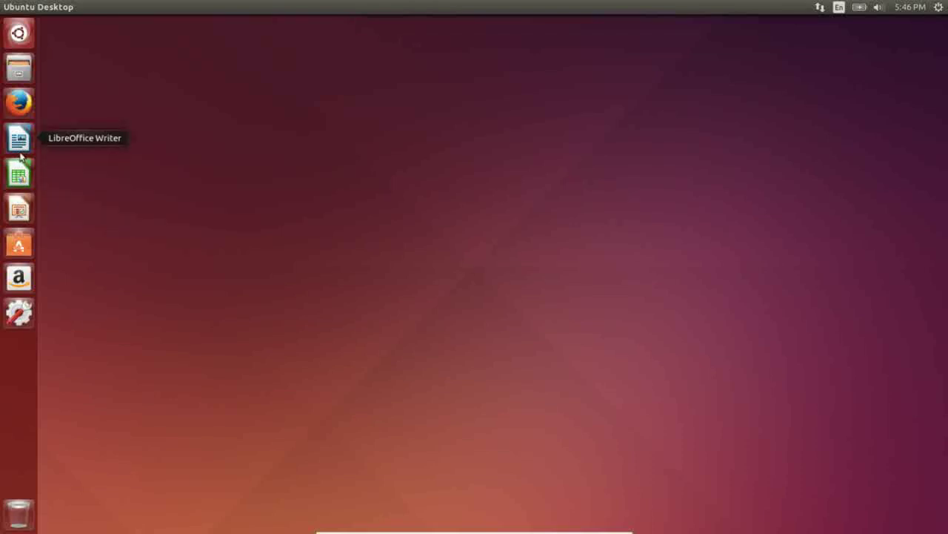
Step: Browse the Internet category in Ubuntu Software Center and view its list of web browsers
click(28, 244)
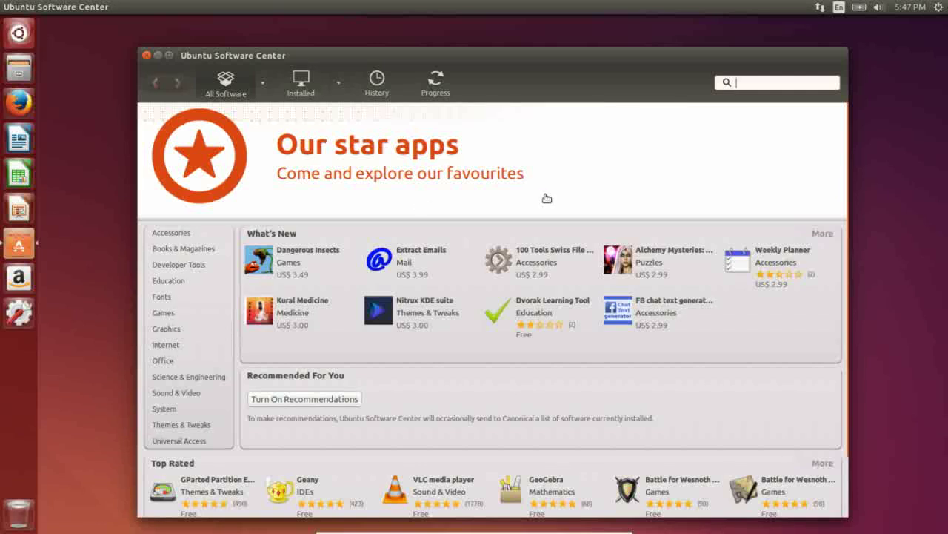
click(172, 344)
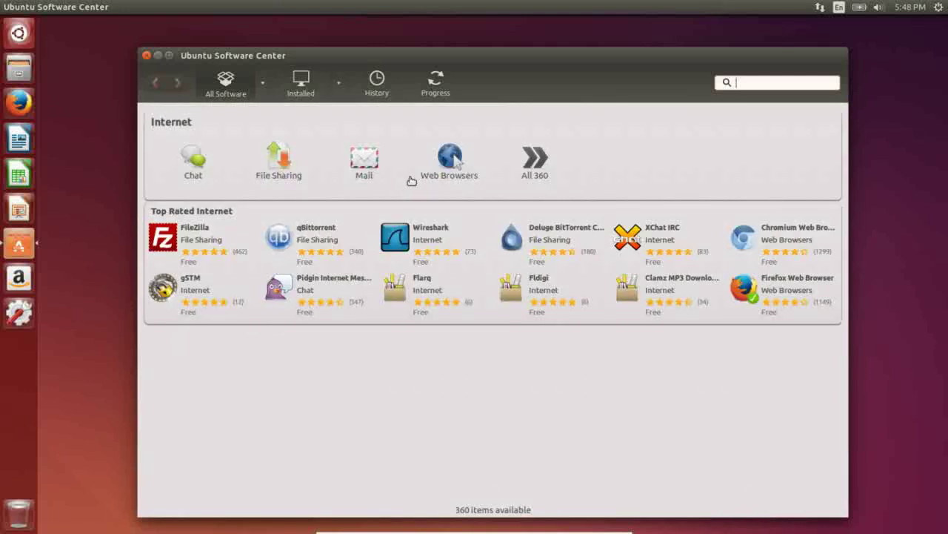
click(452, 163)
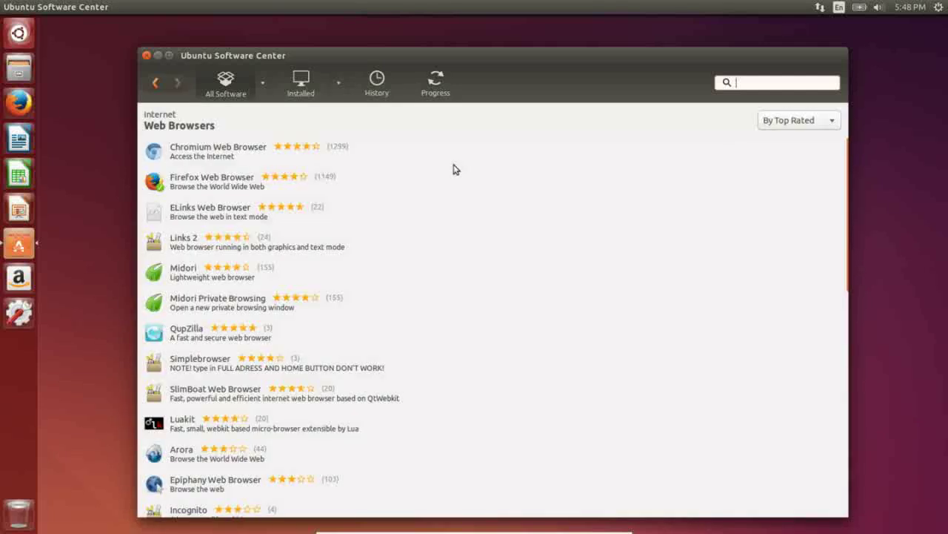
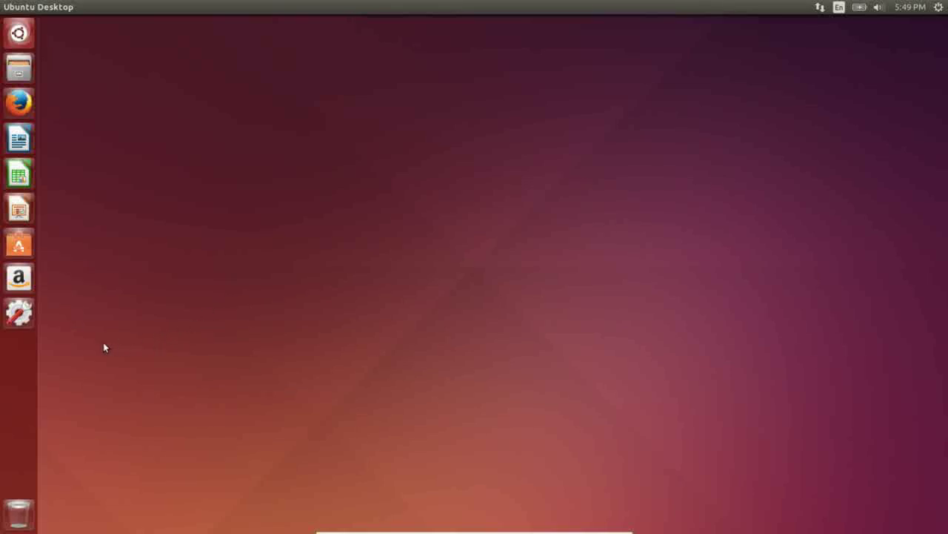
Step: Open the Appearance section of System Settings and view its Look and Behavior options
click(20, 313)
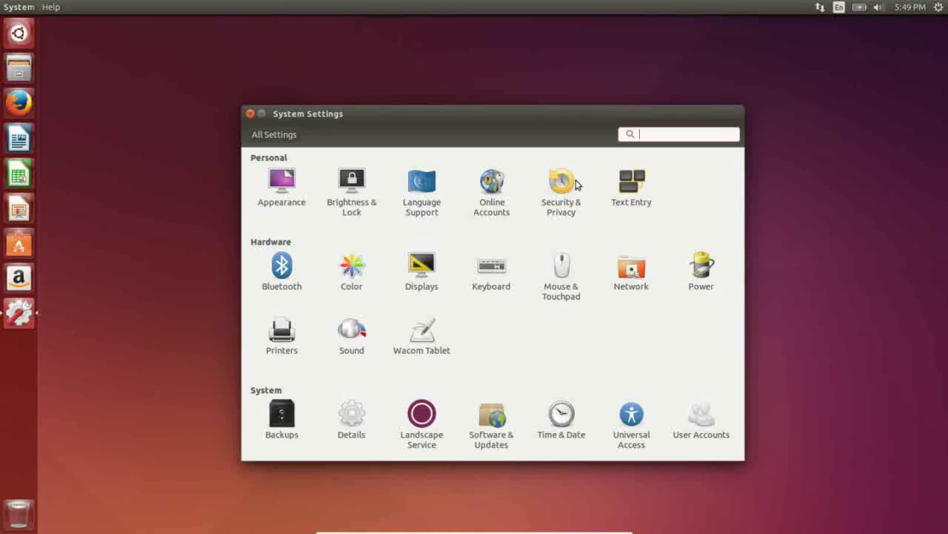
drag(495, 113, 498, 35)
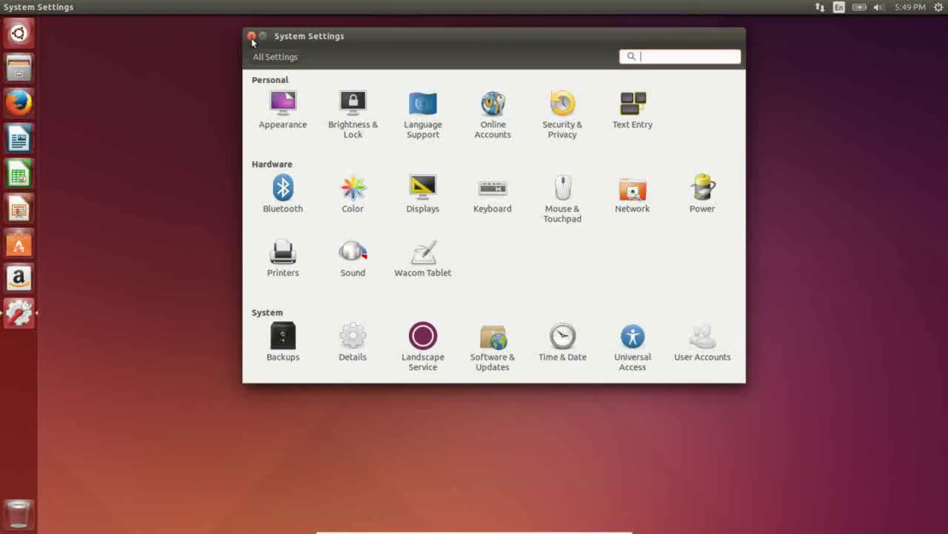
click(291, 106)
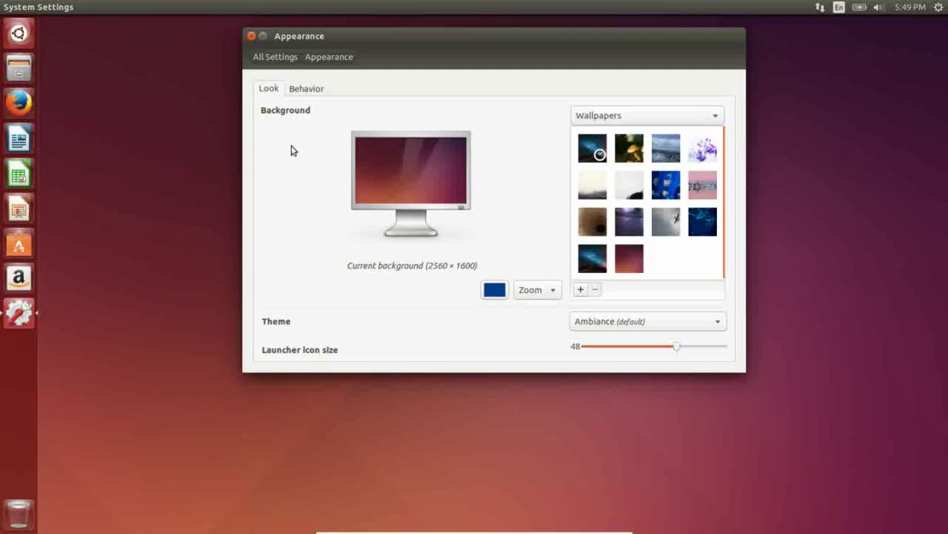
click(301, 90)
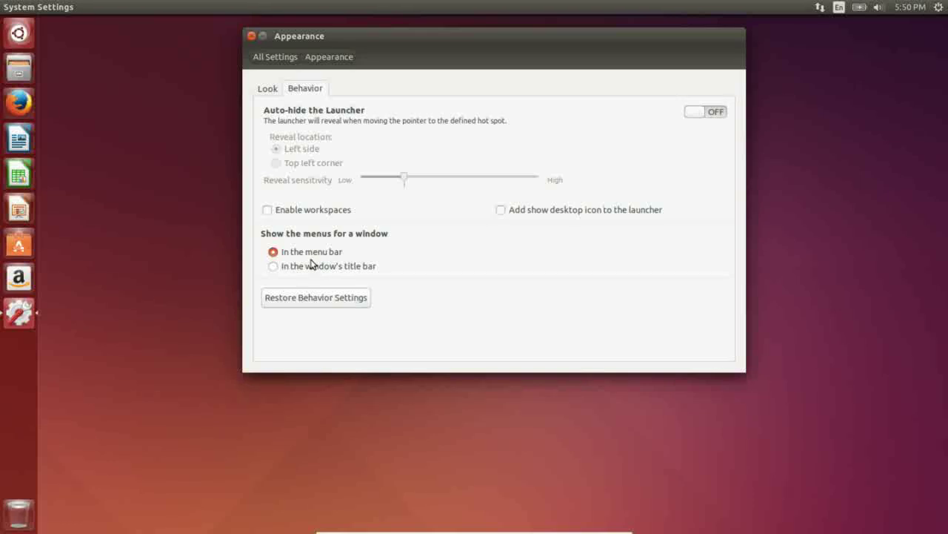
Step: Open the home folder beside the Appearance window and look through the file manager's menus, from File to Help
mouse_move(117, 6)
drag(391, 37, 589, 36)
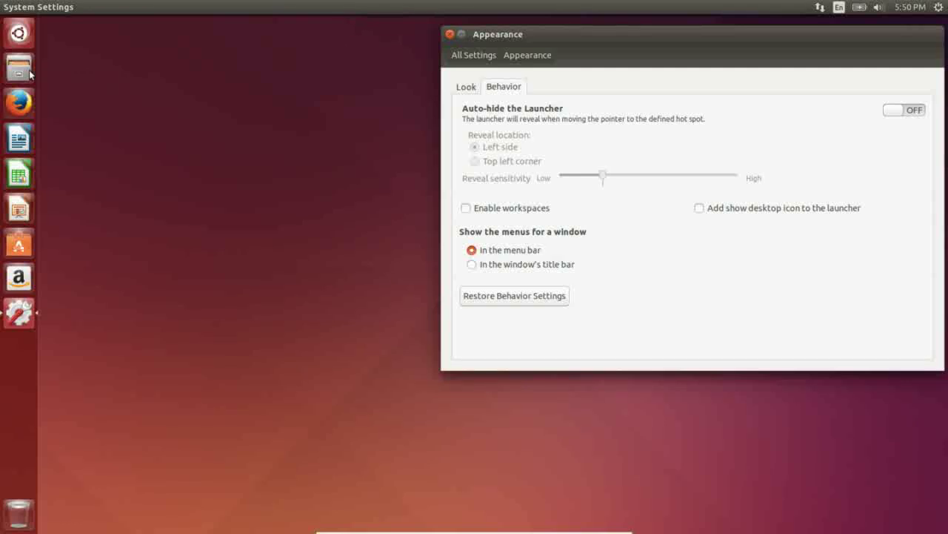
click(19, 69)
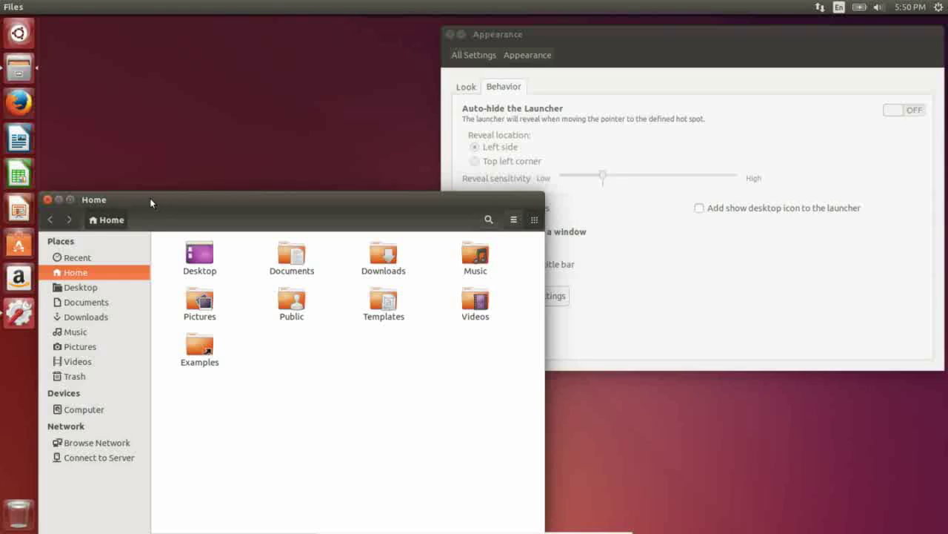
drag(218, 198, 197, 99)
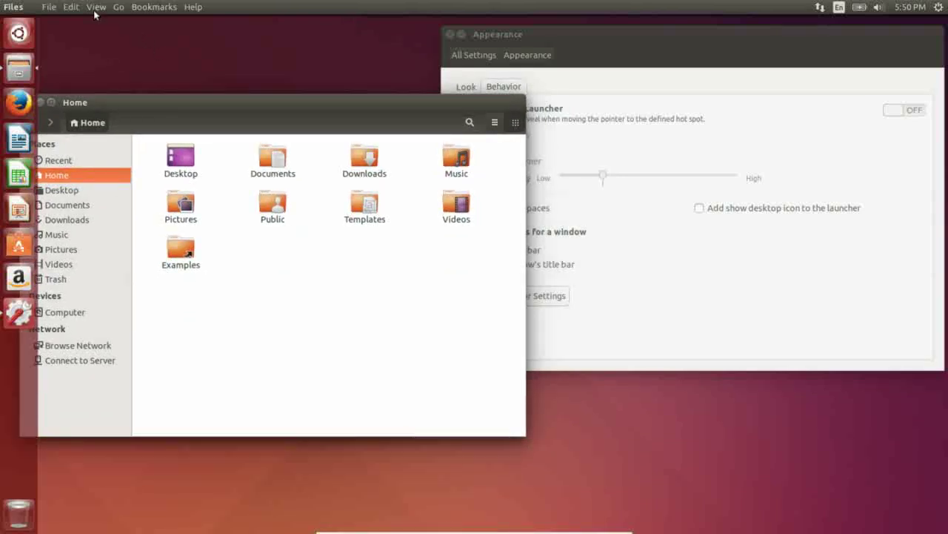
click(49, 8)
mouse_move(69, 7)
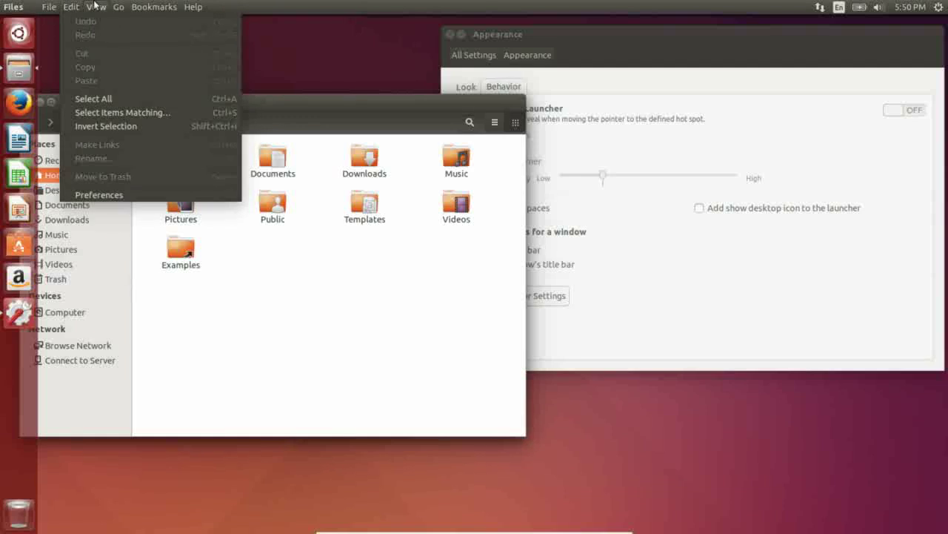
mouse_move(193, 8)
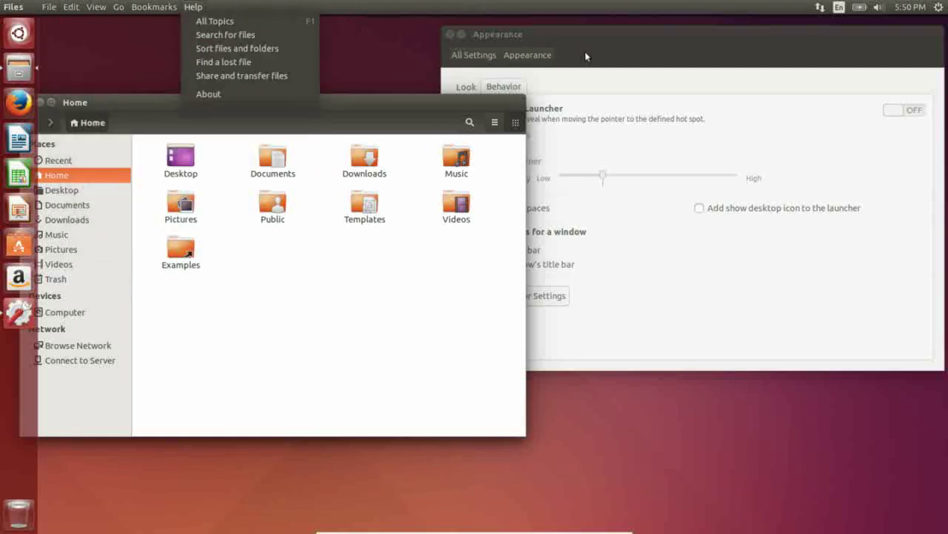
Step: Show window menus in the window's title bar, check them on the home folder window, and close that window
click(627, 32)
click(628, 32)
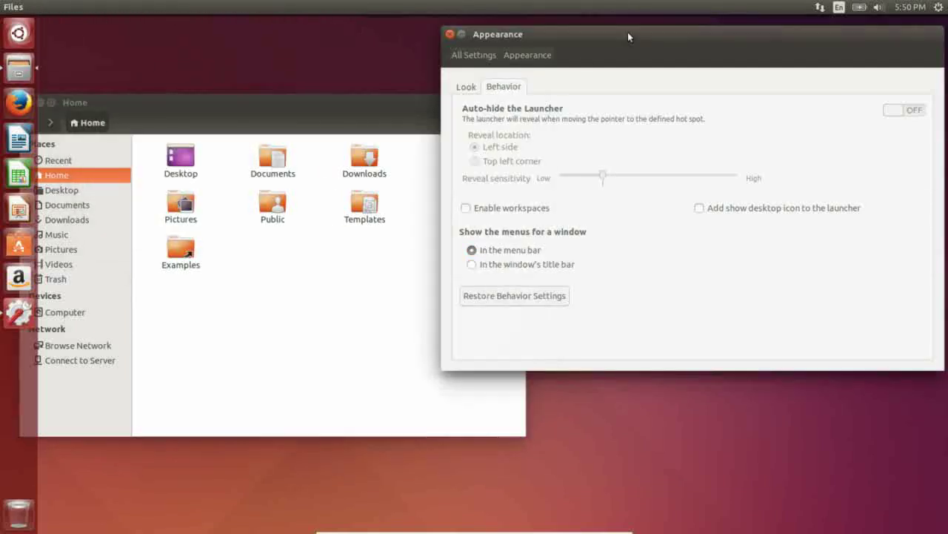
click(472, 264)
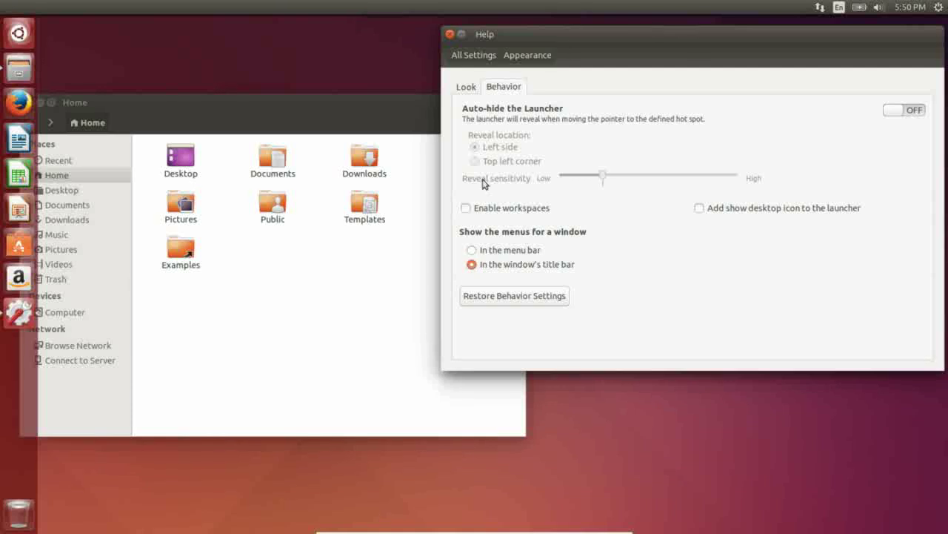
click(381, 109)
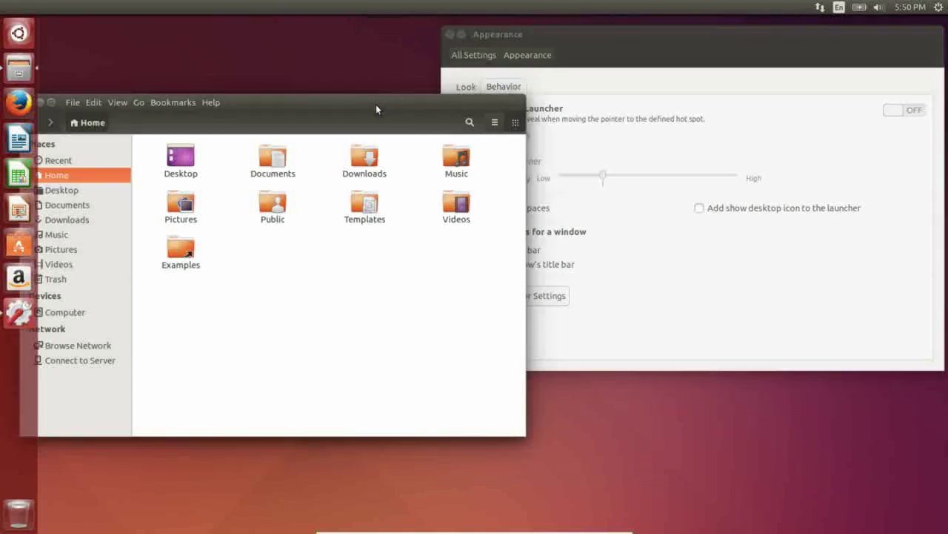
mouse_move(102, 67)
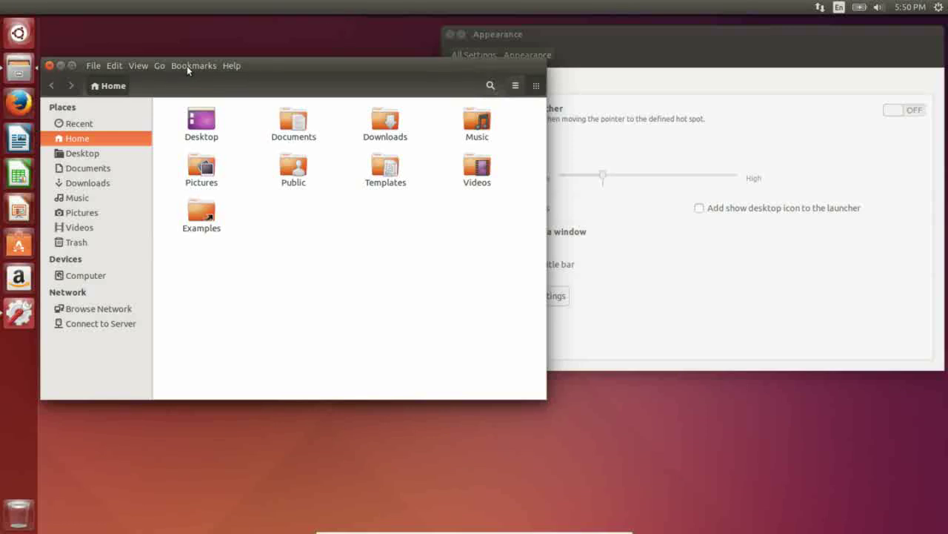
click(50, 66)
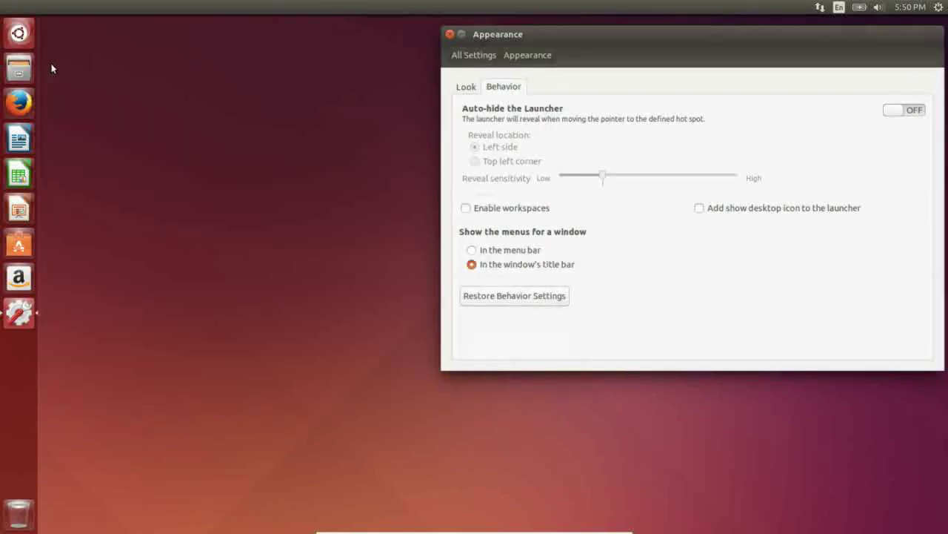
Step: Set window menus to show in the menu bar and close the Appearance settings
click(472, 252)
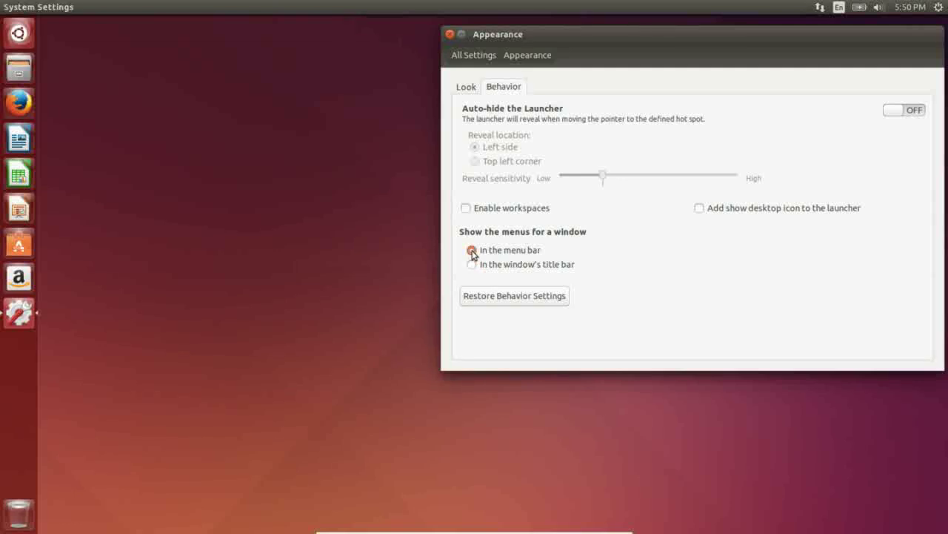
drag(822, 38, 549, 69)
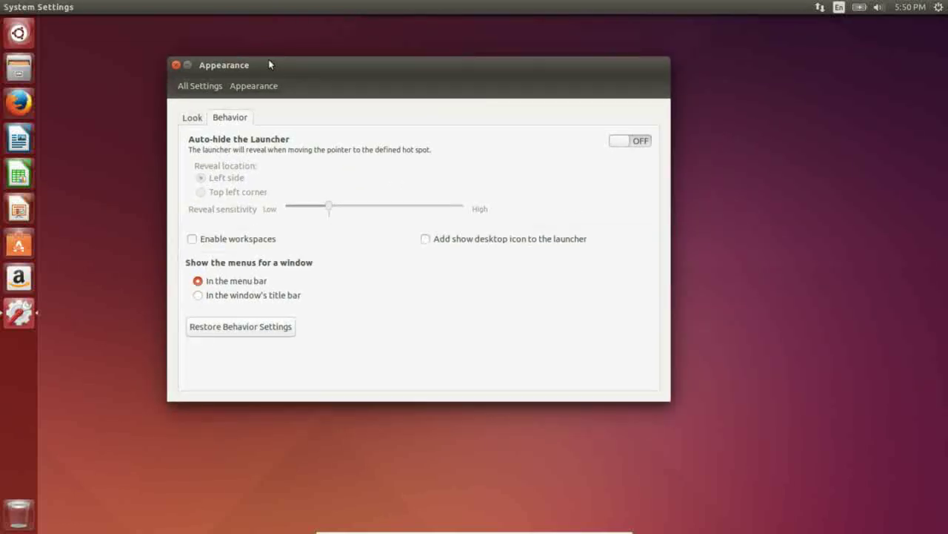
click(176, 65)
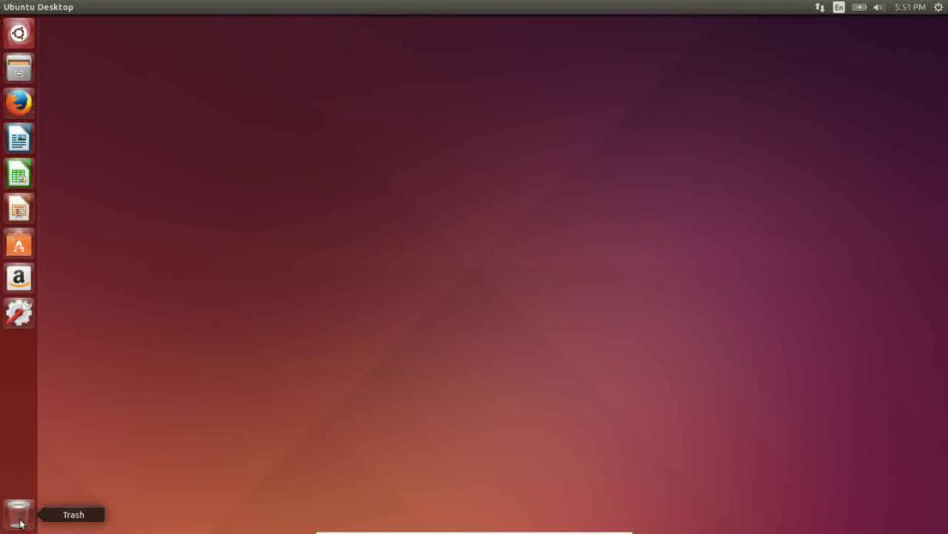
right_click(163, 163)
click(438, 92)
Step: Reopen System Settings from the system menu and view the Behavior options under Appearance
click(940, 6)
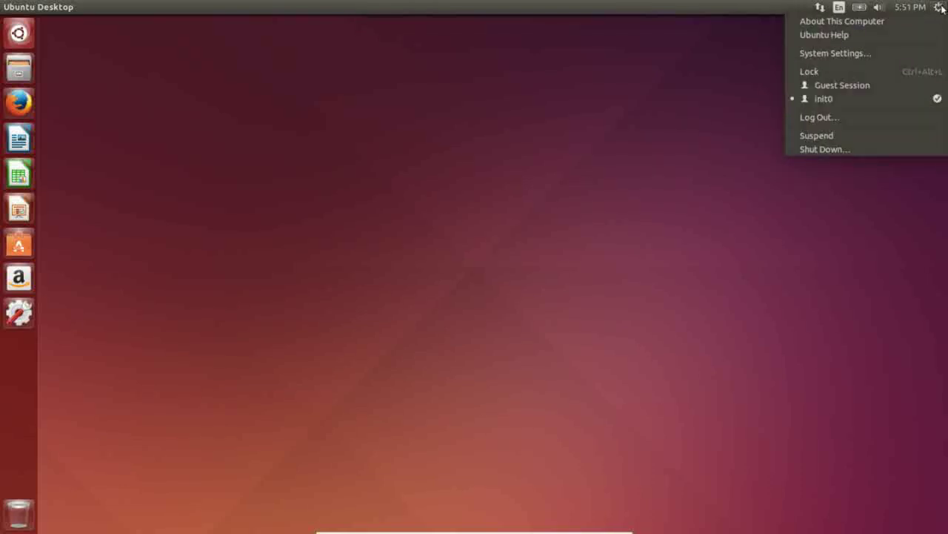
click(932, 54)
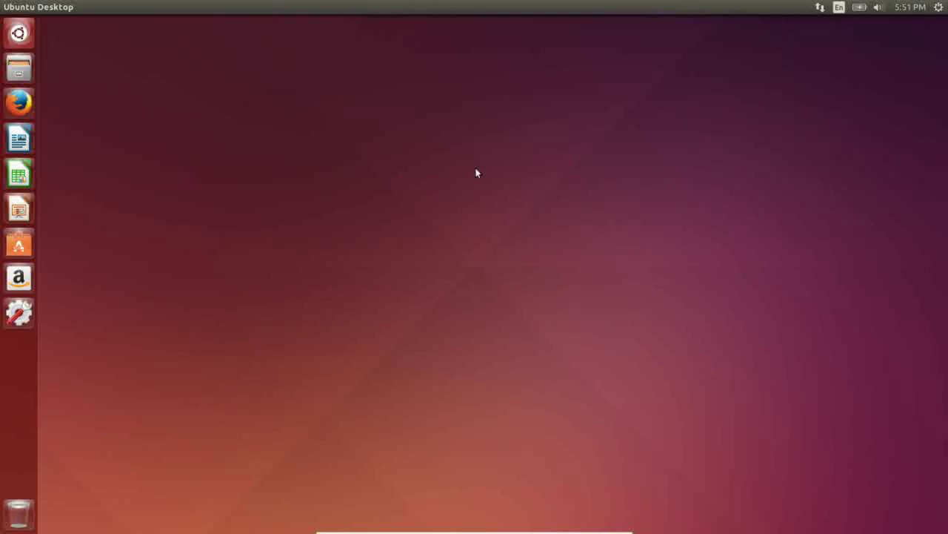
click(285, 192)
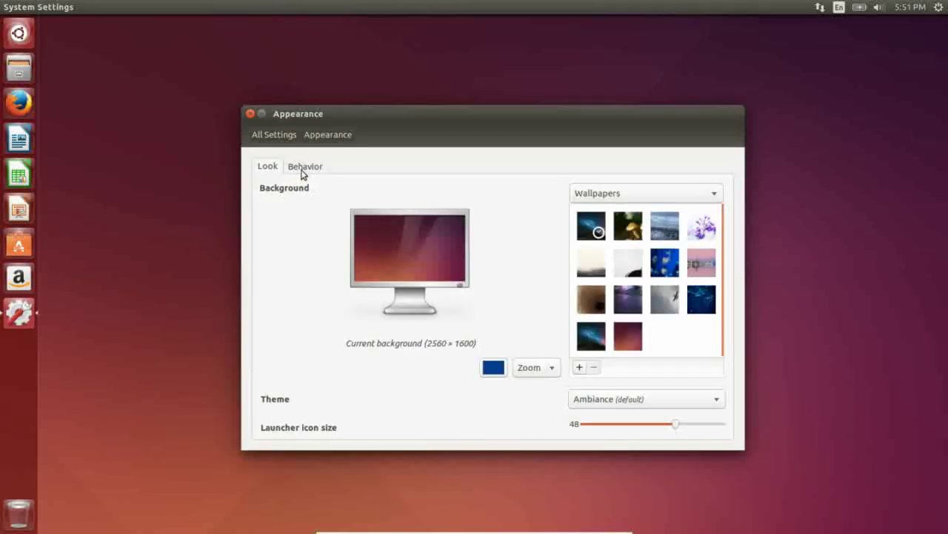
click(302, 171)
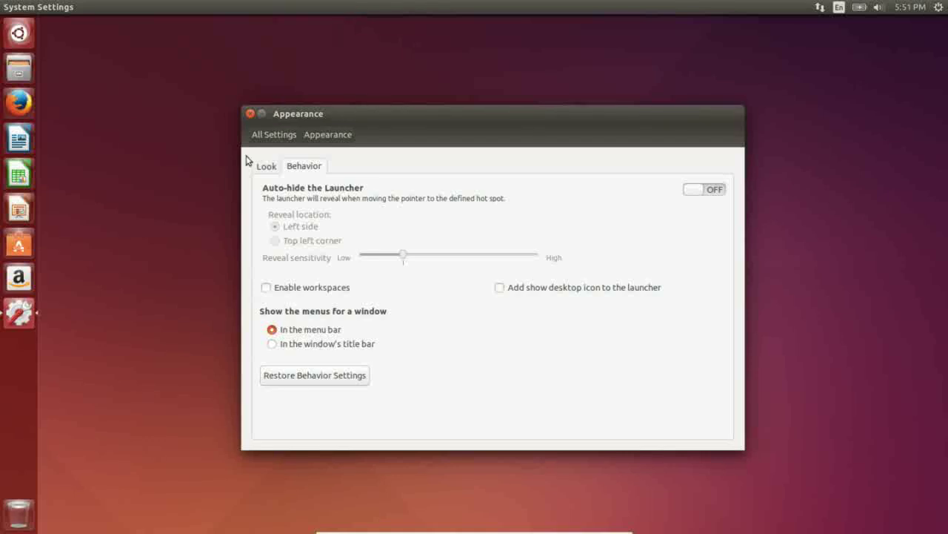
Step: Try launcher icon sizes of 64 and 16 in the Look settings, and return the size to 48
click(268, 166)
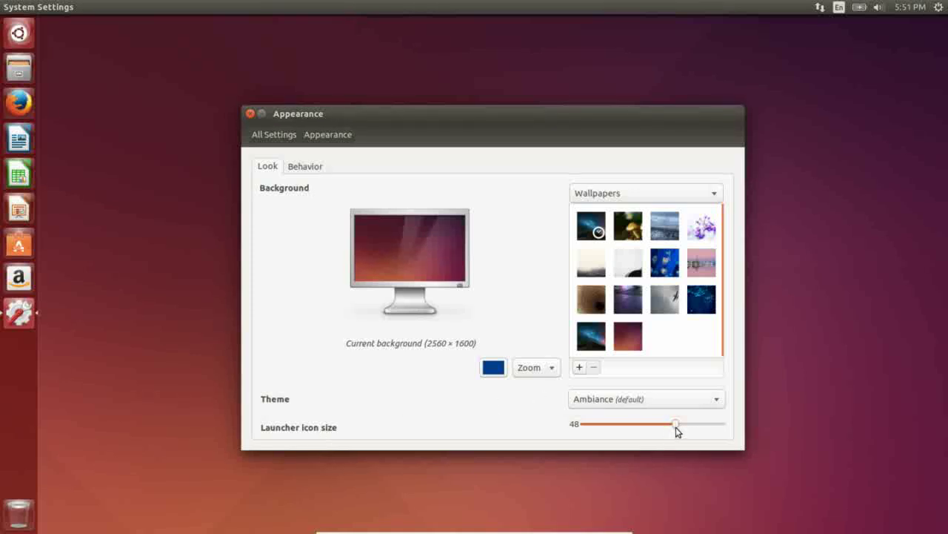
drag(676, 430, 729, 422)
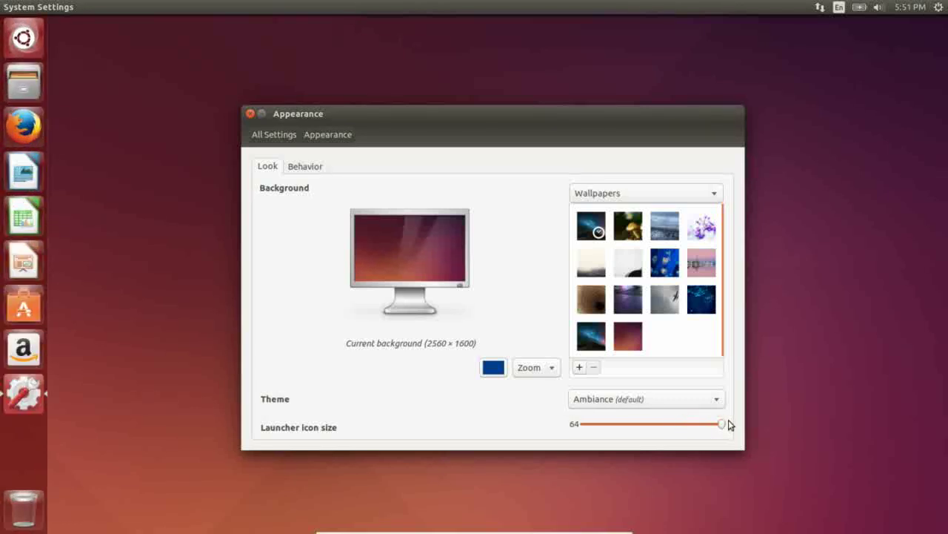
drag(728, 424, 669, 429)
click(583, 425)
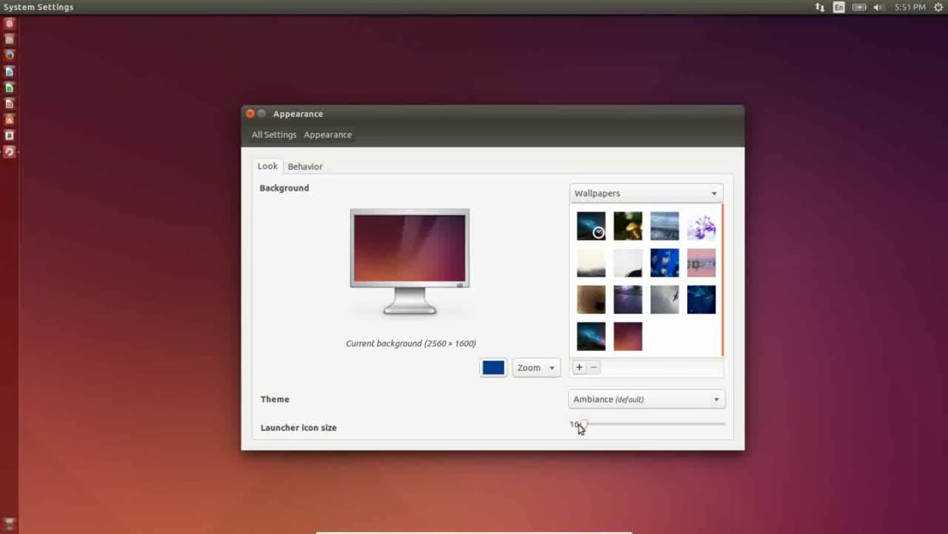
drag(582, 425, 676, 433)
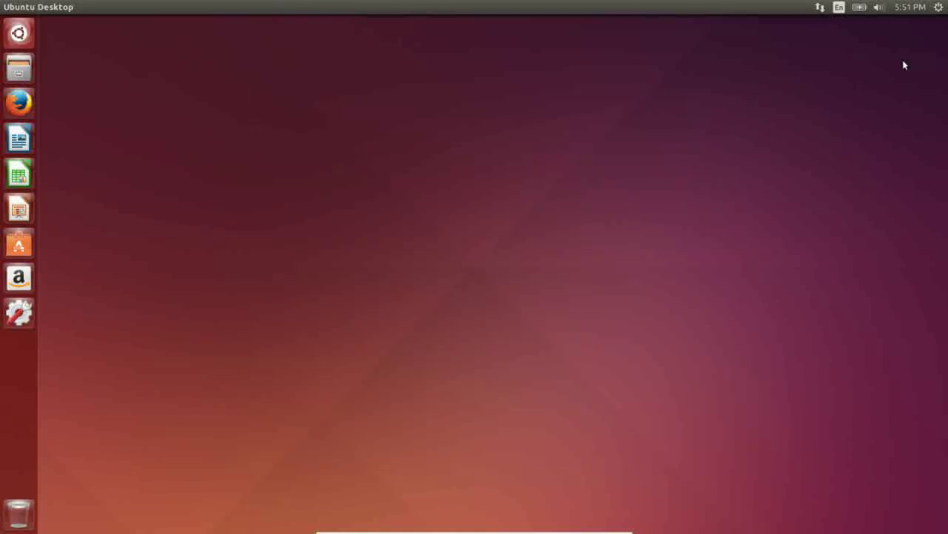
Step: Open the system menu to view its settings, session and shutdown options
click(941, 7)
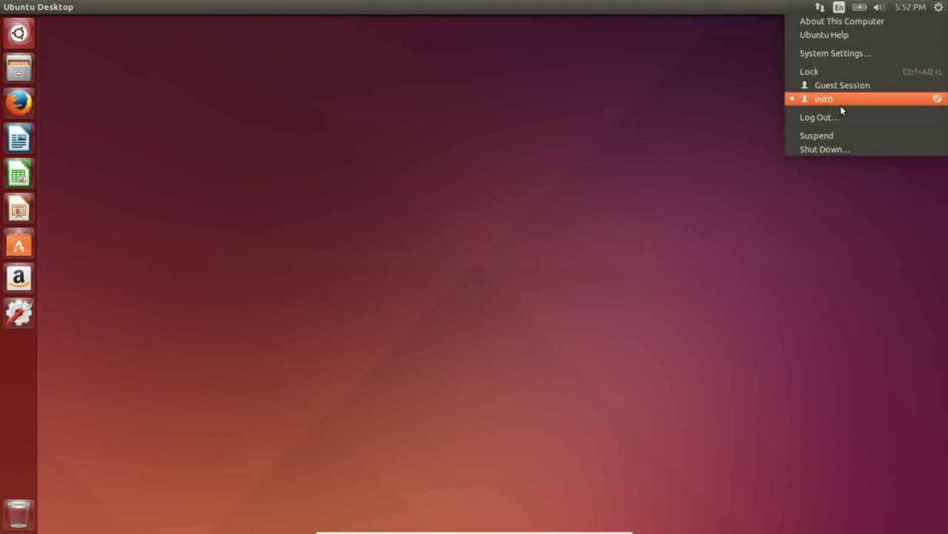
Step: View the Shut Down dialog's restart and power-off choices and dismiss it, and check the calendar under the clock
click(840, 150)
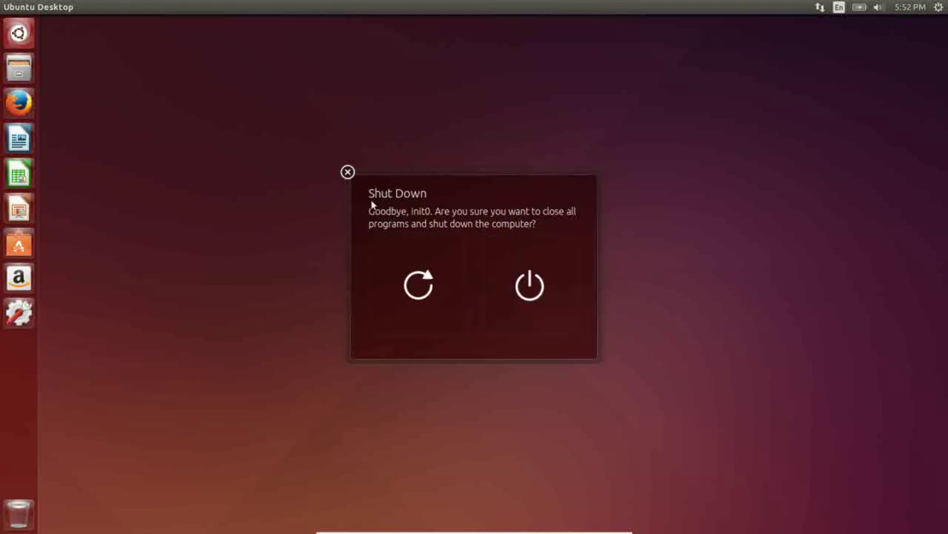
click(347, 171)
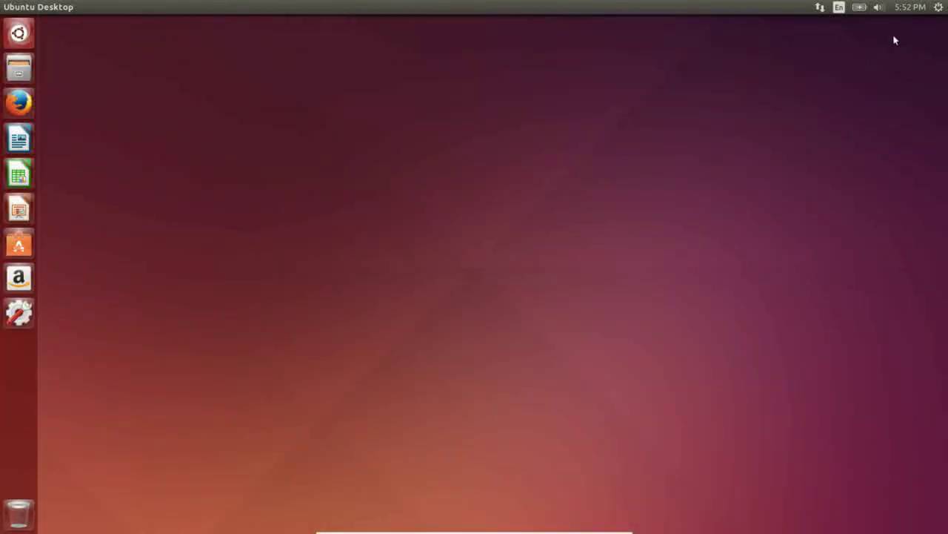
click(914, 8)
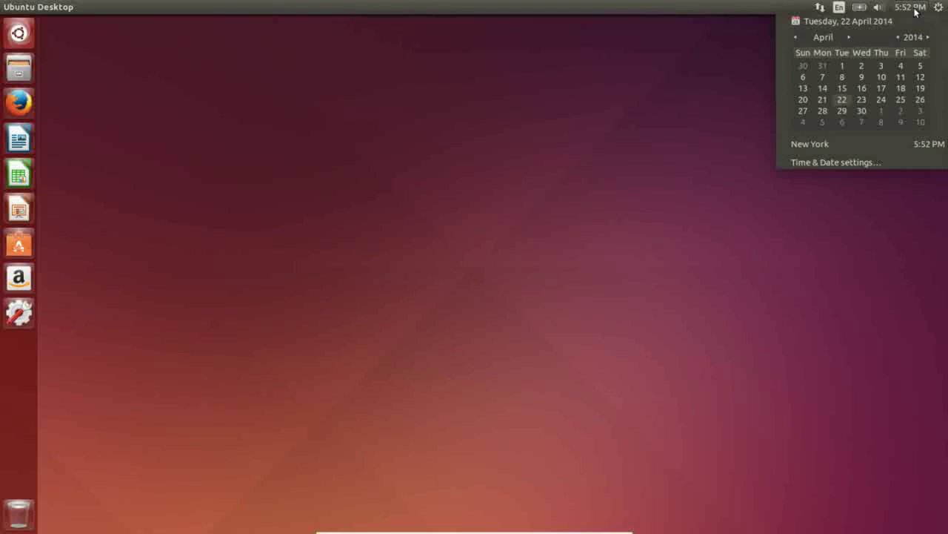
click(889, 11)
click(888, 11)
click(888, 13)
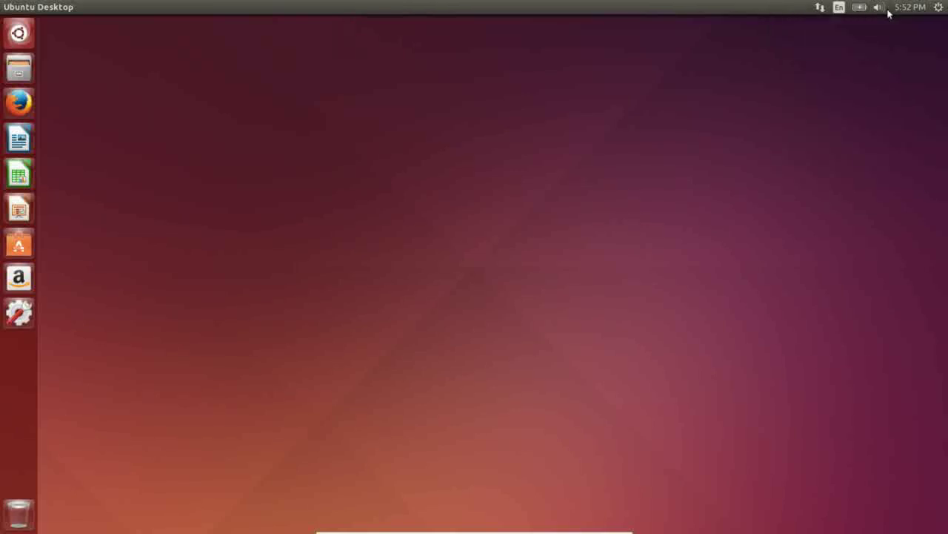
Step: Open the Character Map from the keyboard input indicator to view it, and close it
click(840, 9)
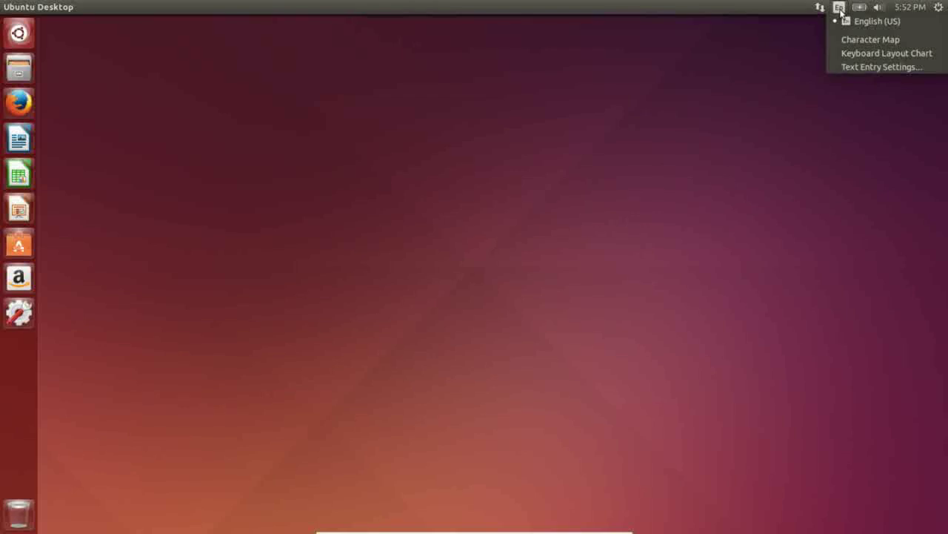
click(840, 41)
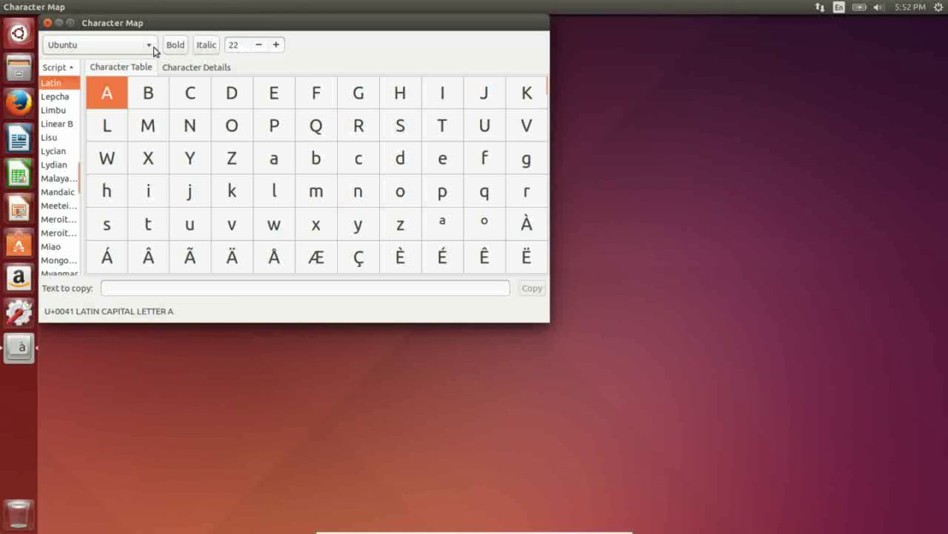
click(48, 22)
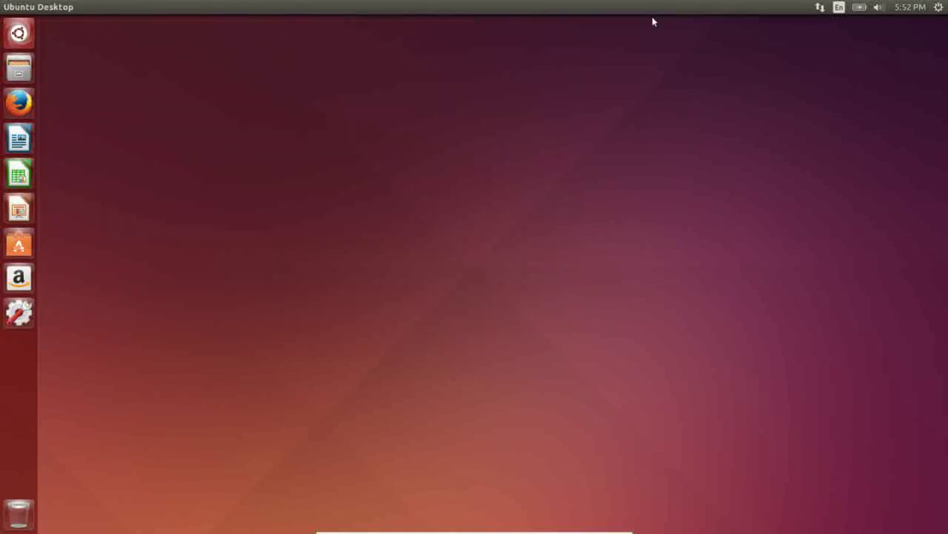
Step: View the options of the keyboard input indicator and the network indicator, dismissing each
click(841, 9)
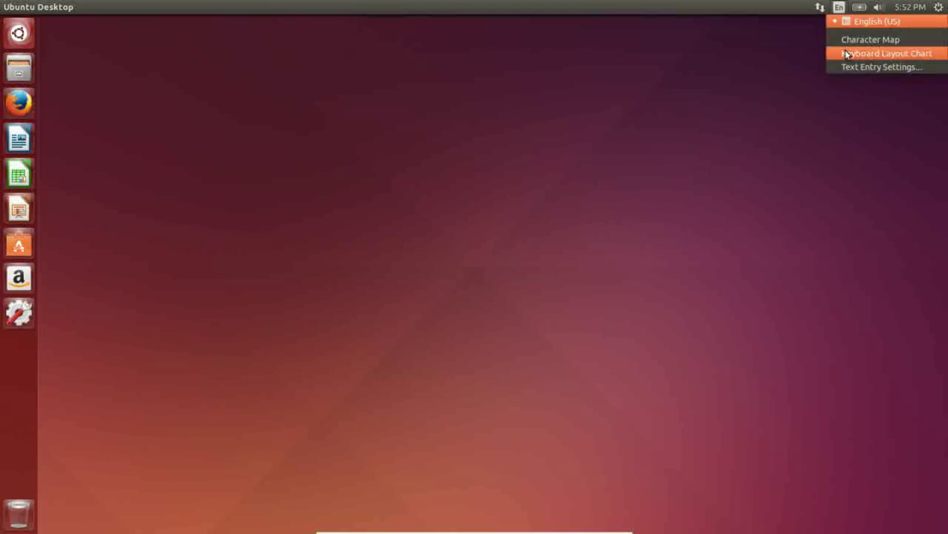
click(806, 46)
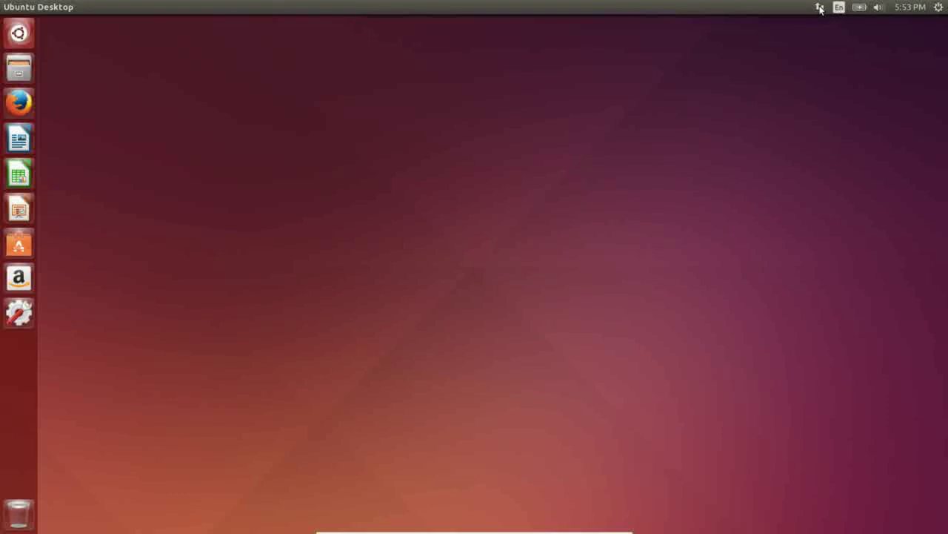
click(820, 9)
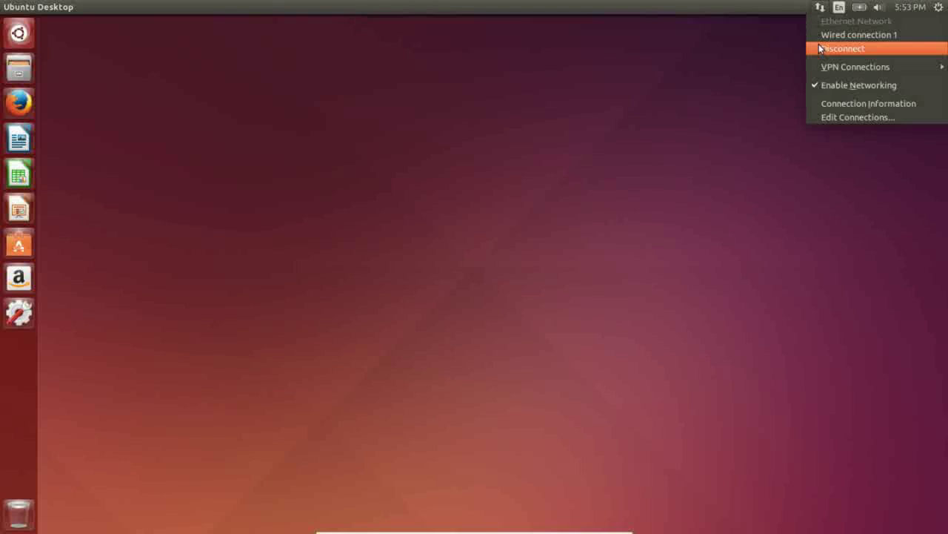
click(792, 17)
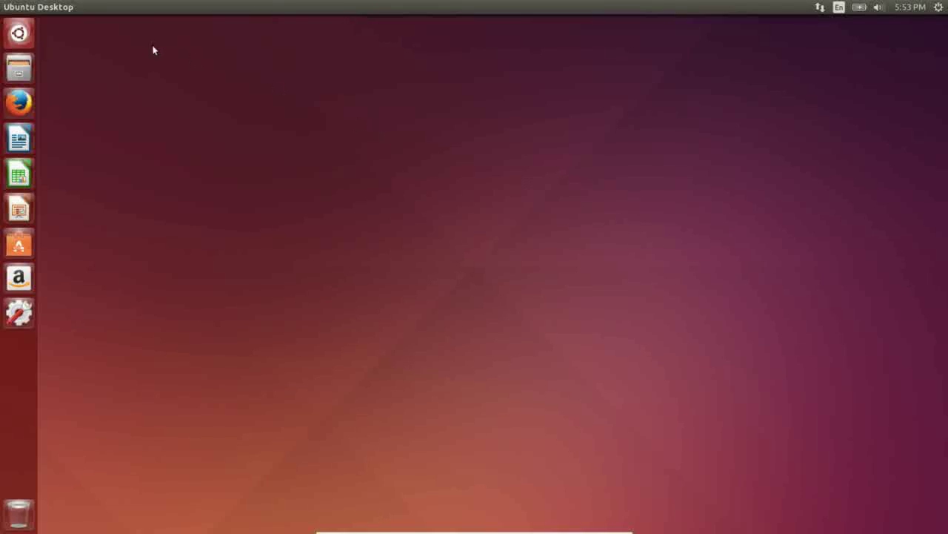
Step: Clear the Dash search, launch System Monitor, examine its Resources graphs near the middle of the desktop, and close it
click(31, 34)
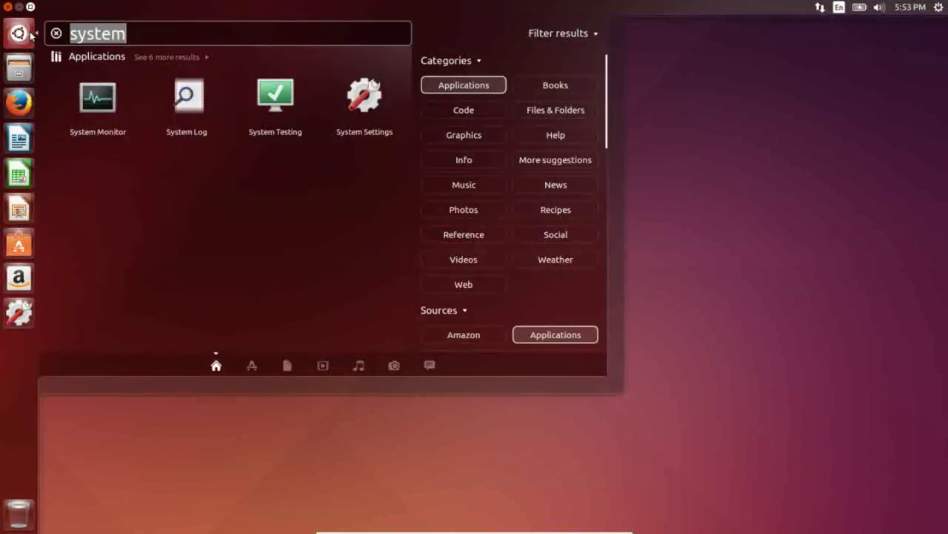
click(56, 32)
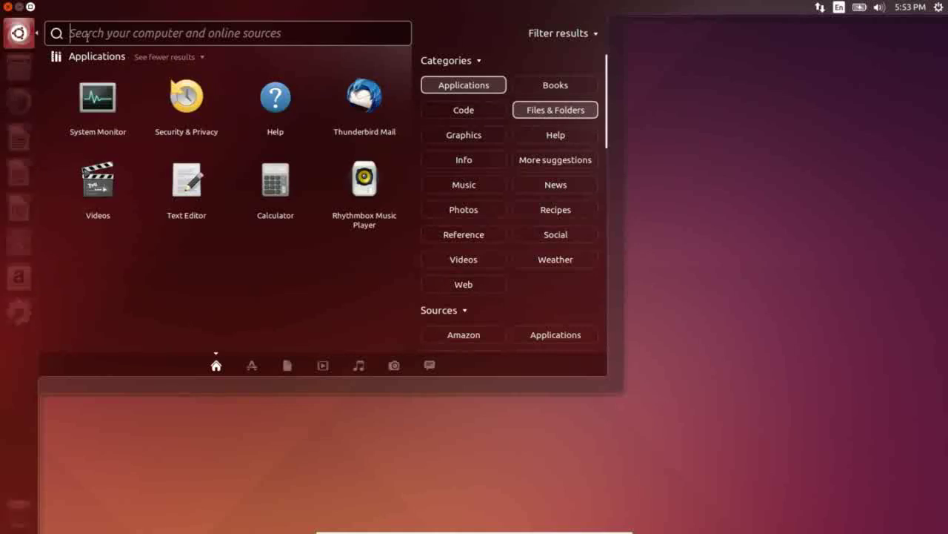
click(101, 100)
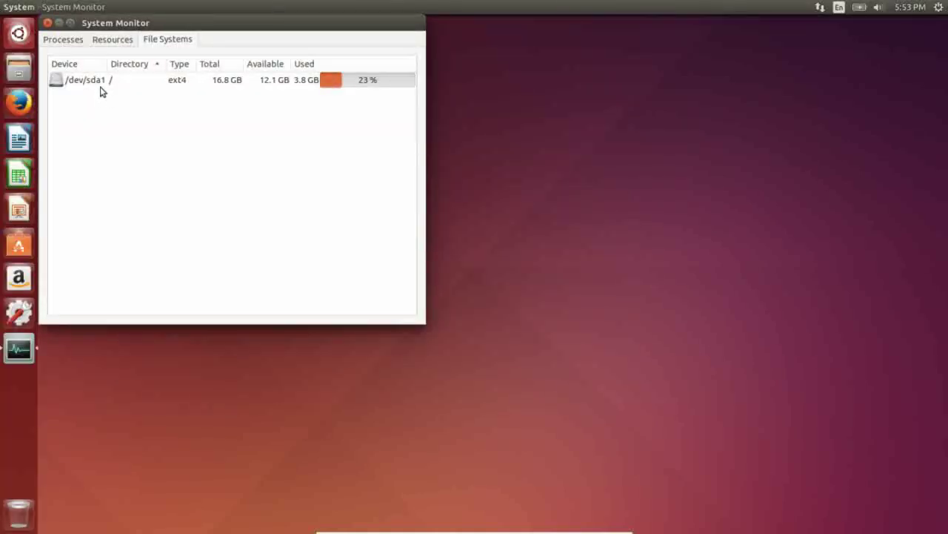
click(111, 43)
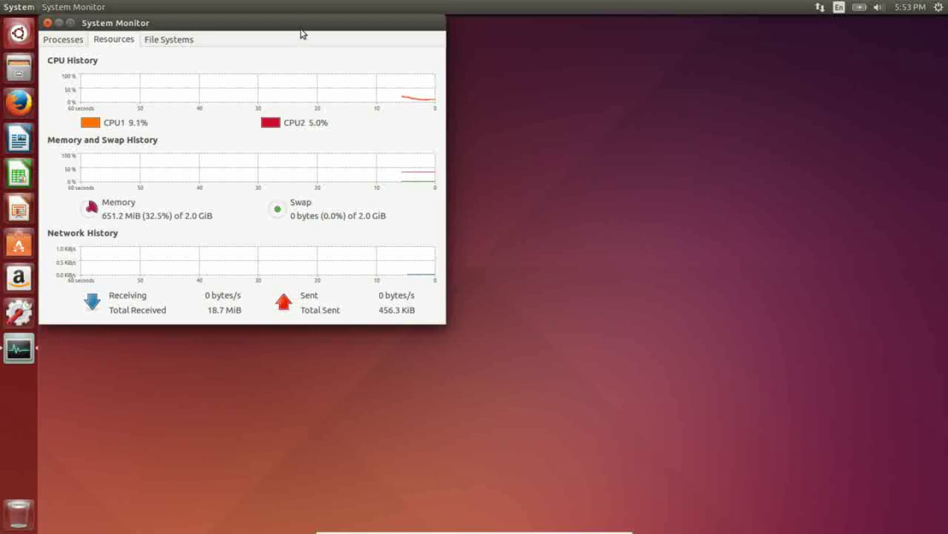
drag(296, 20, 531, 69)
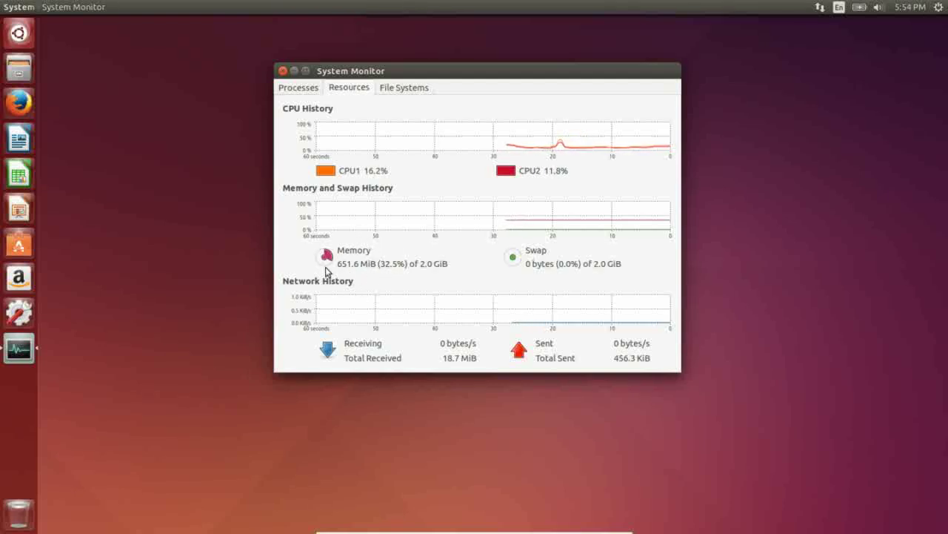
click(284, 70)
Step: Reopen the Dash, and collapse and expand its result filters to show how they work
click(17, 32)
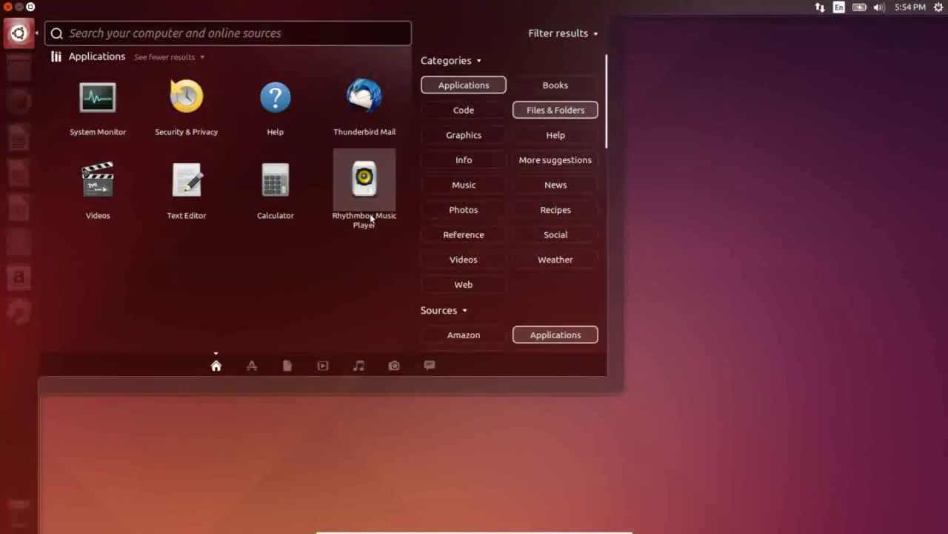
click(599, 34)
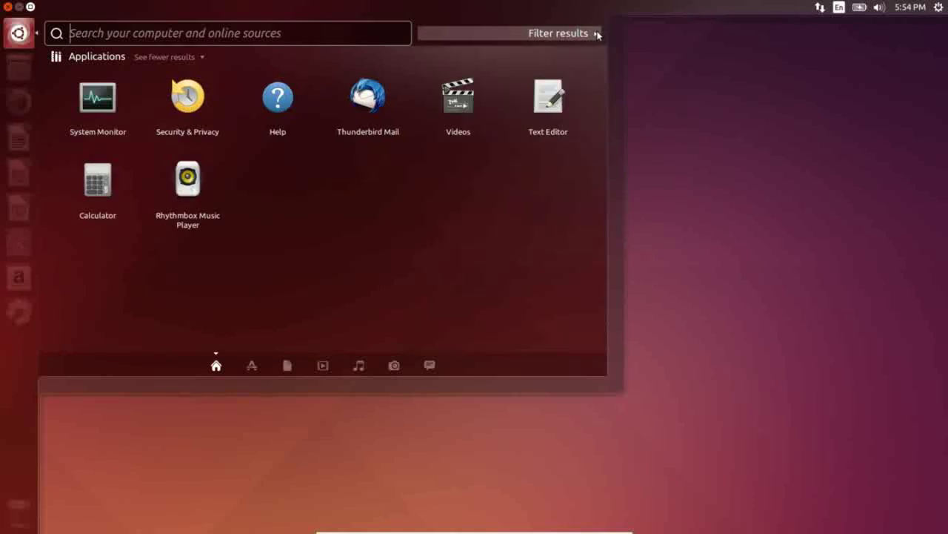
click(598, 34)
click(598, 33)
click(598, 33)
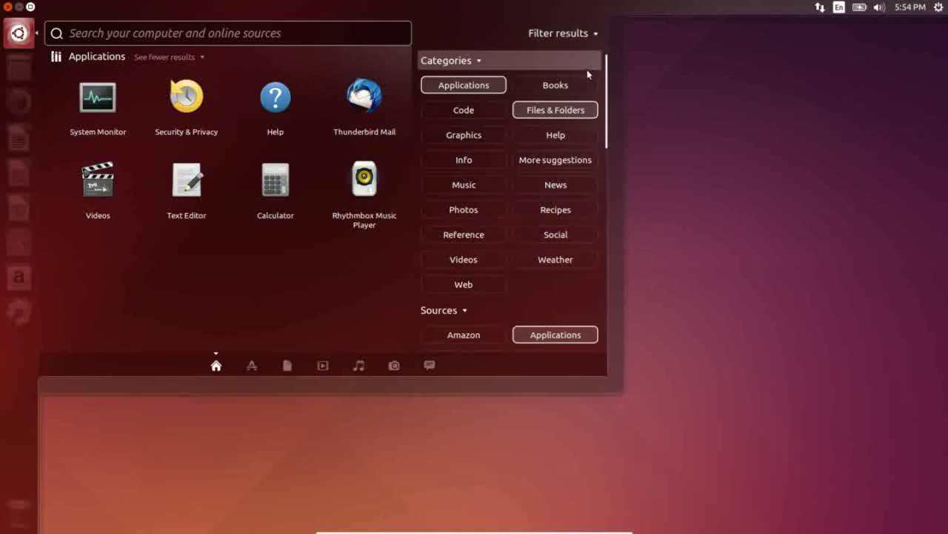
Step: Enable eBay, Amazon, Wikipedia and Weather Channel among the Dash search sources
drag(611, 80, 610, 163)
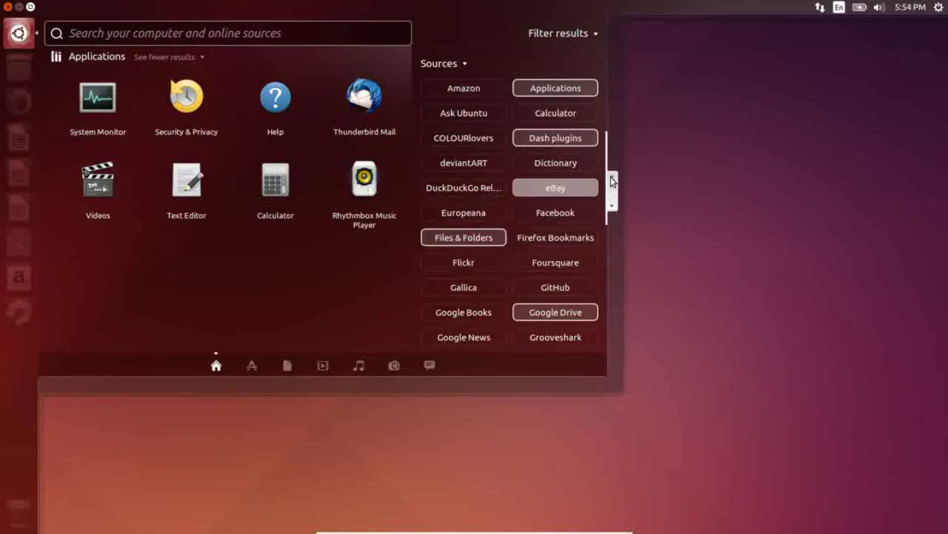
mouse_move(611, 190)
mouse_down()
mouse_move(612, 282)
mouse_move(597, 310)
mouse_move(615, 163)
mouse_move(612, 200)
mouse_up()
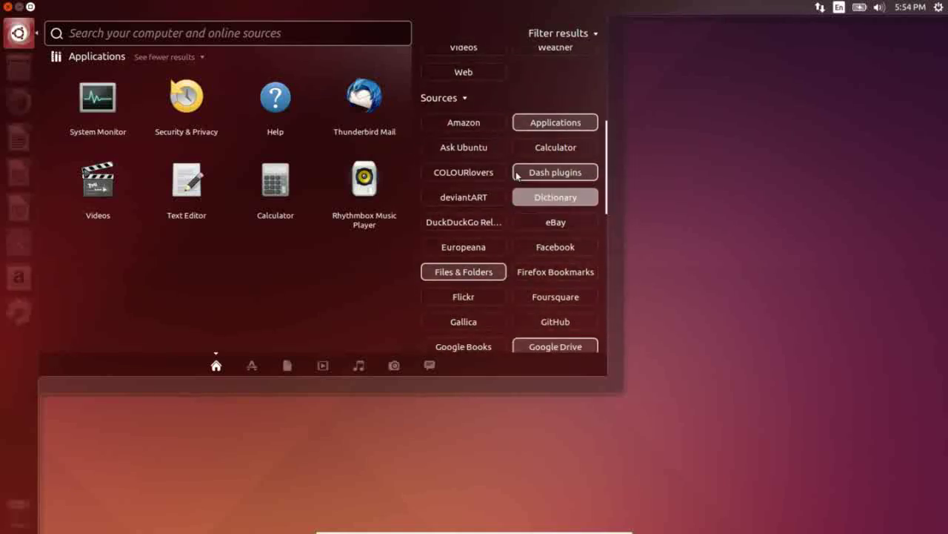
click(548, 222)
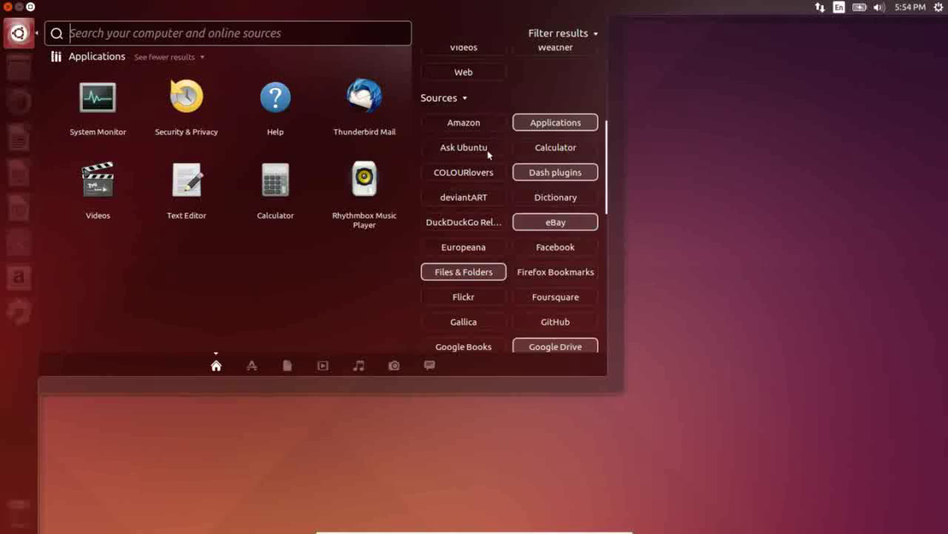
click(475, 124)
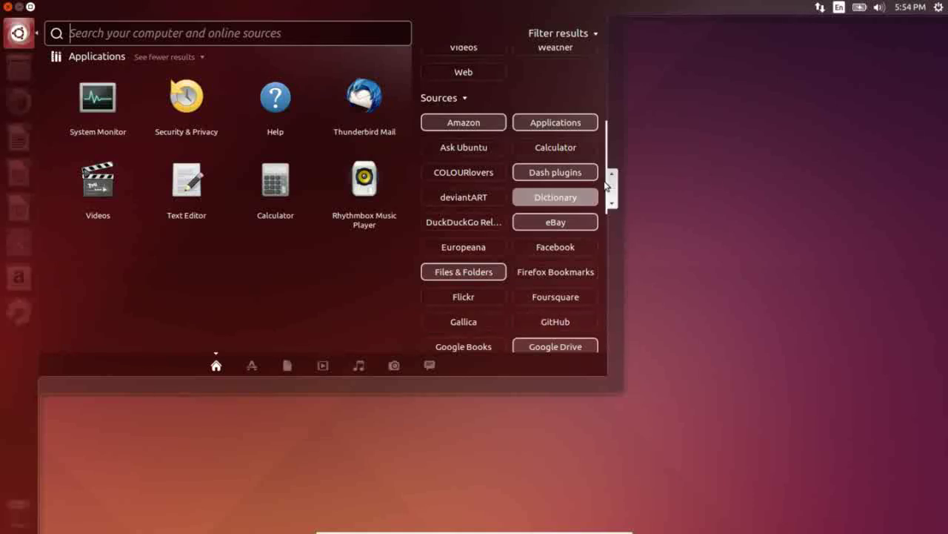
drag(612, 181, 617, 301)
click(548, 309)
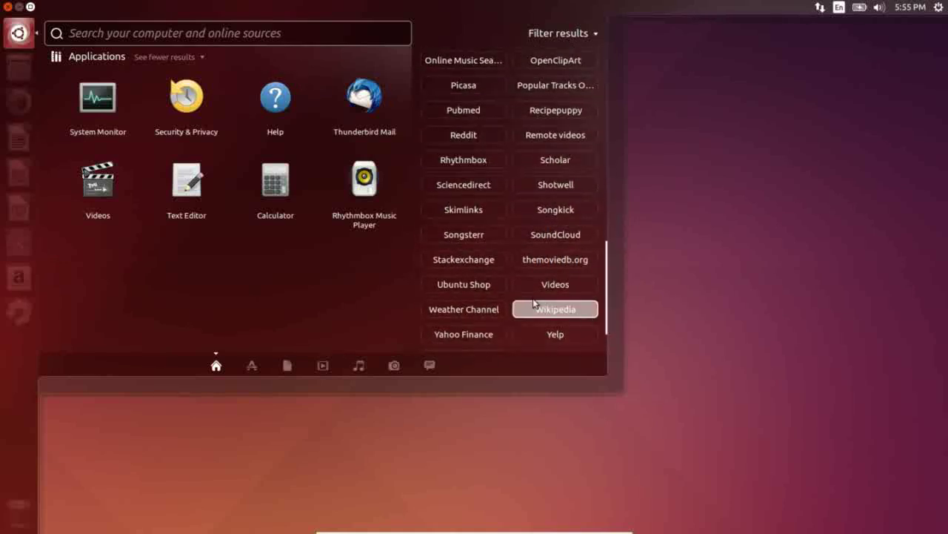
click(495, 312)
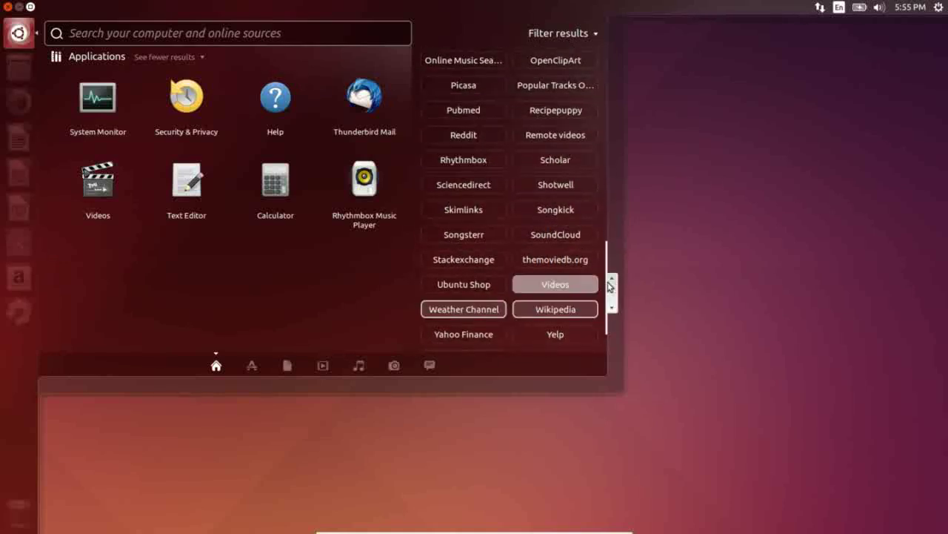
Step: Search the Dash for weather and look through the results in all categories
drag(618, 286, 616, 74)
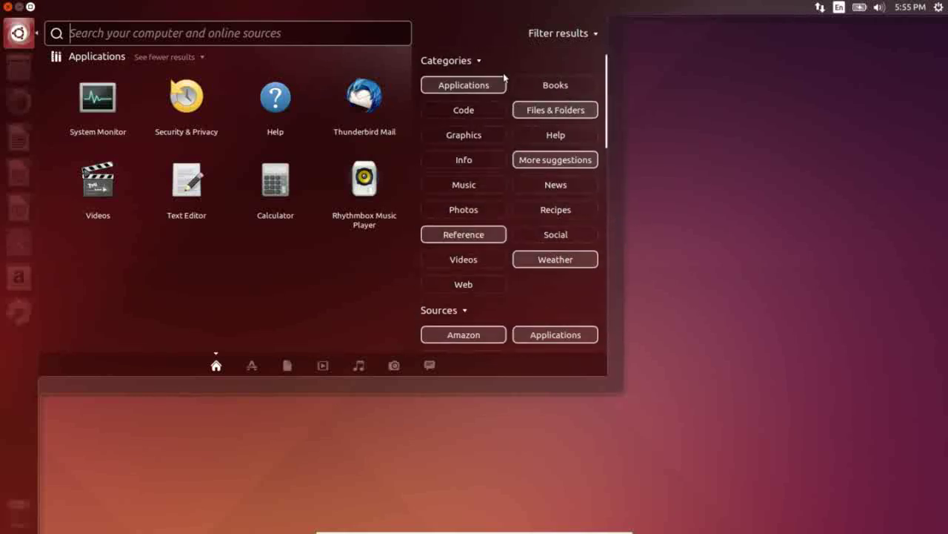
click(269, 41)
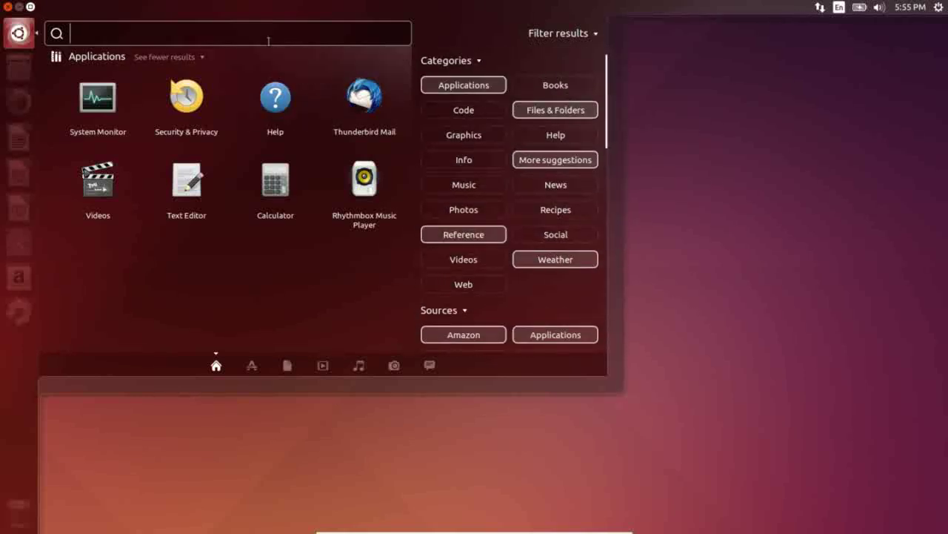
text(weaht)
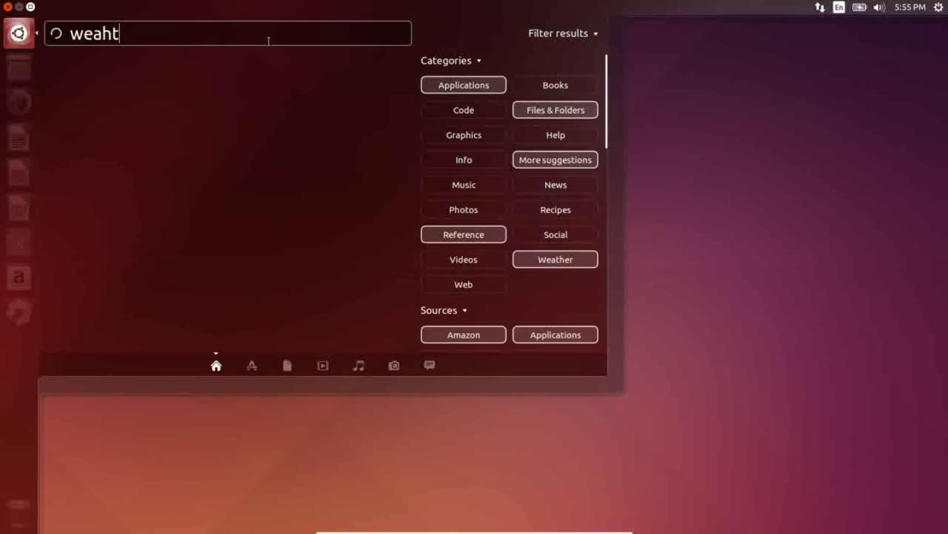
key(BackSpace)
key(BackSpace)
key(BackSpace)
text(ath)
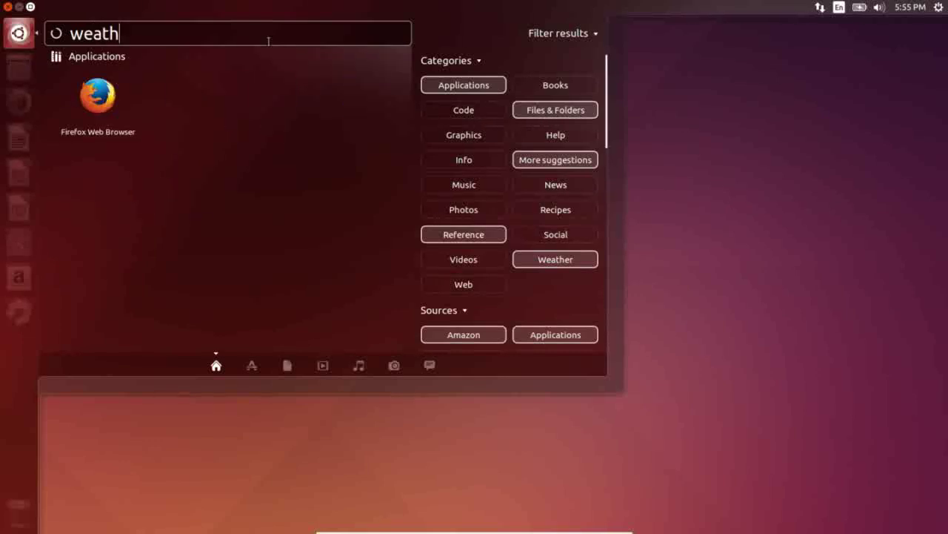
text(er)
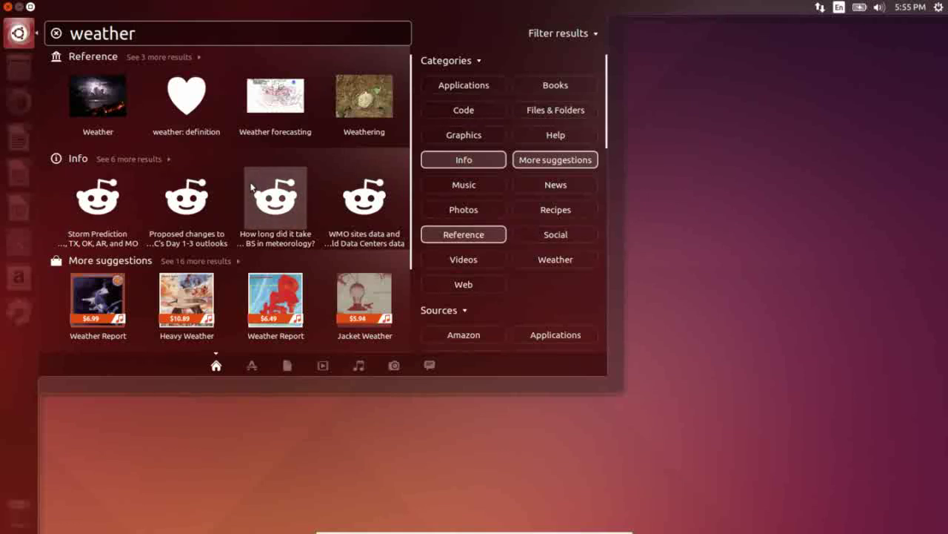
drag(416, 133, 413, 236)
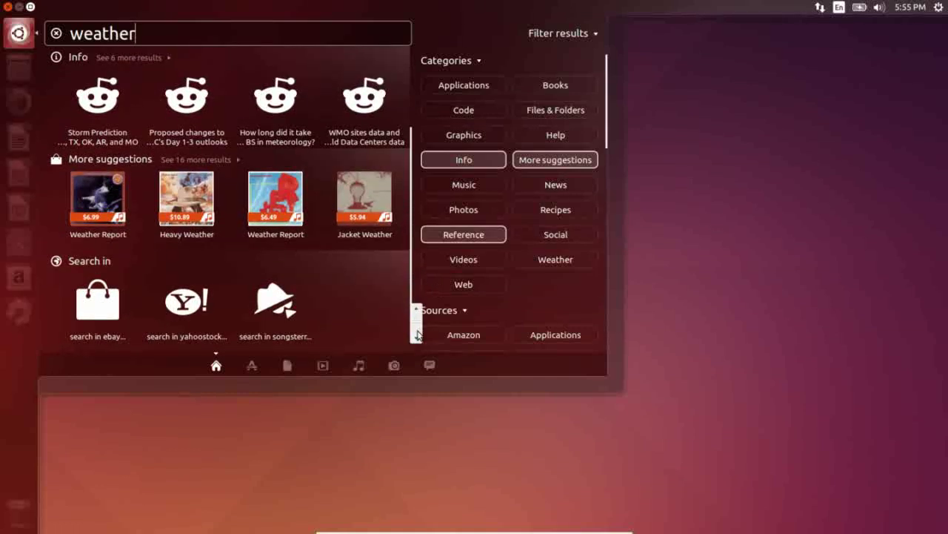
drag(415, 312, 429, 235)
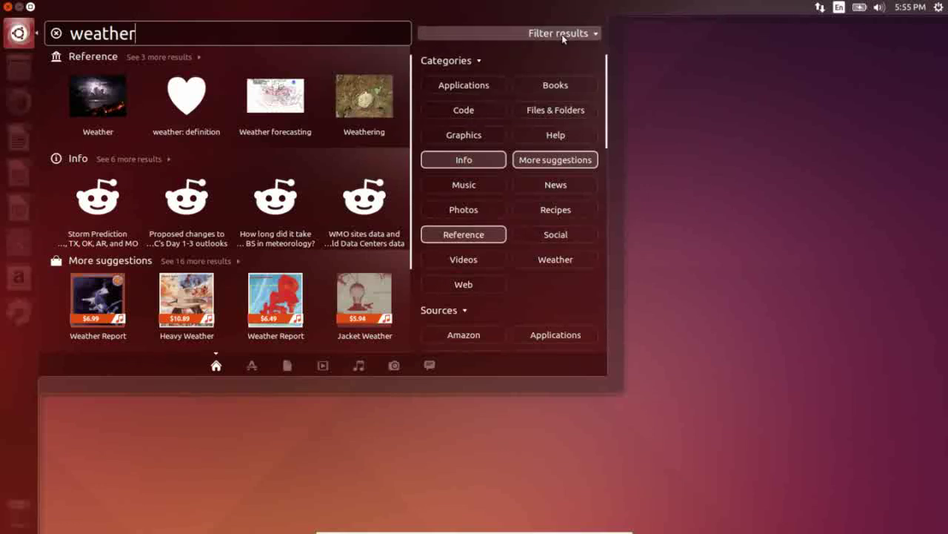
Step: Enable the Amazon source for the weather search results
drag(611, 104, 597, 180)
click(480, 151)
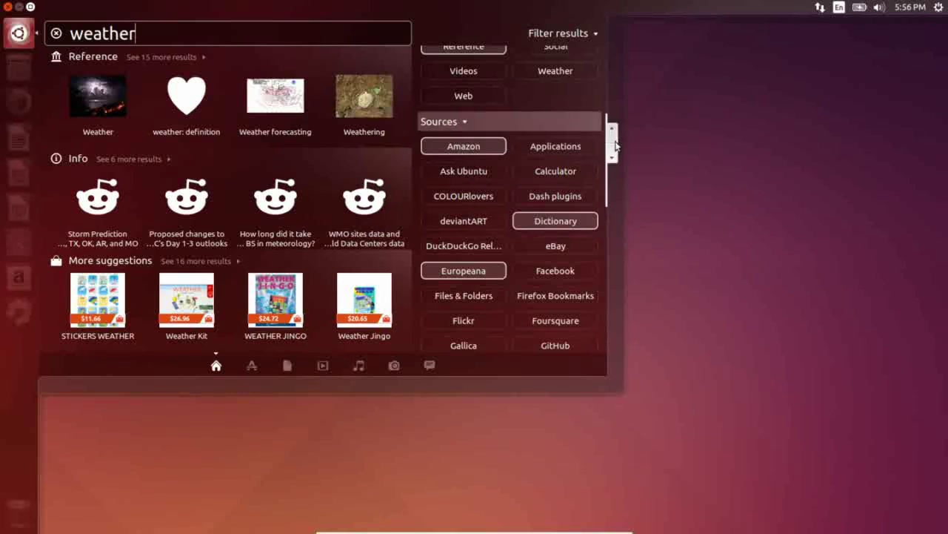
drag(615, 138, 619, 40)
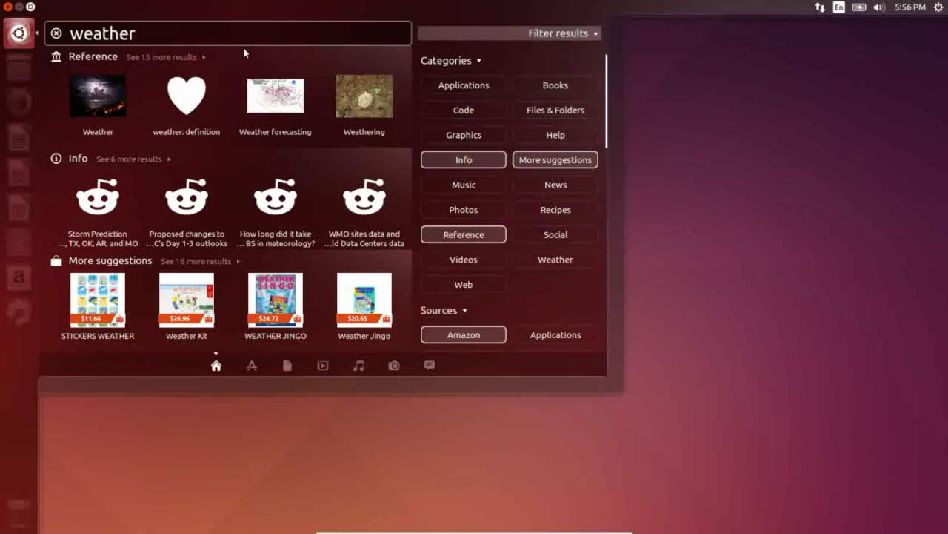
Step: Replace the Dash search with privacy, look at the results and close the Dash
drag(144, 33, 65, 33)
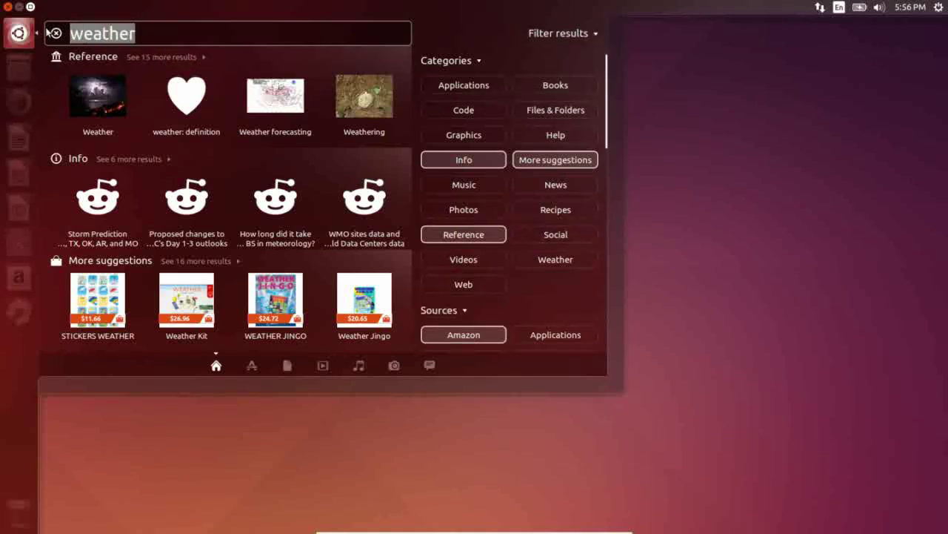
text(privacy)
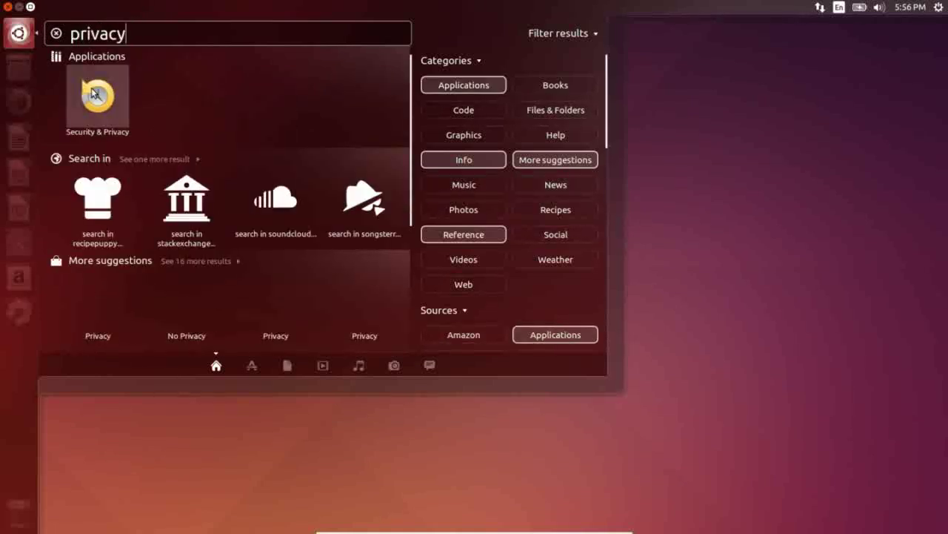
click(684, 67)
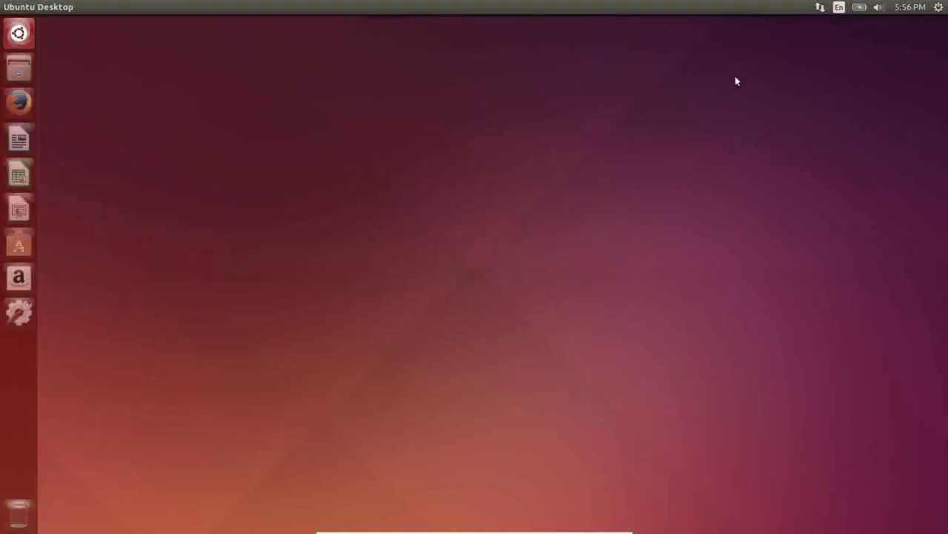
Step: Open the Dash search options in the Security & Privacy section of System Settings
click(938, 9)
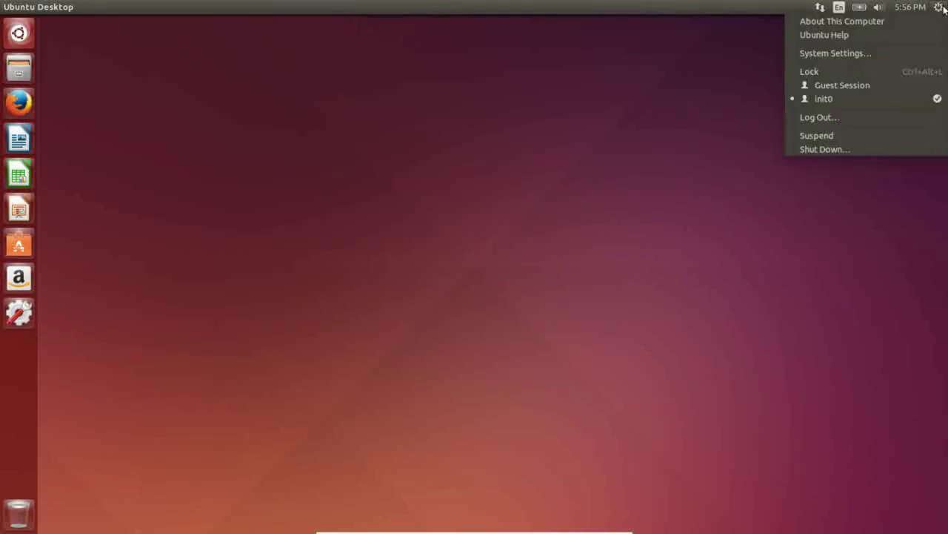
click(930, 53)
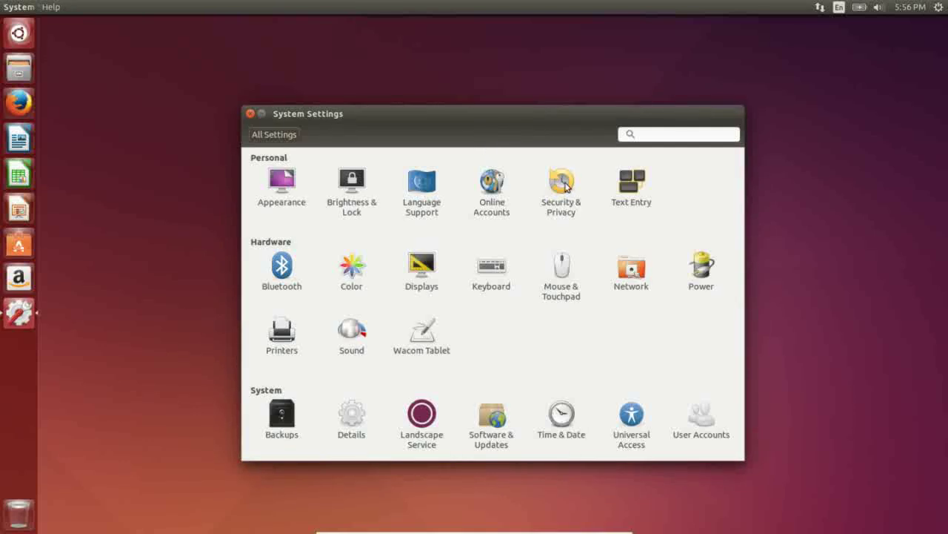
click(566, 186)
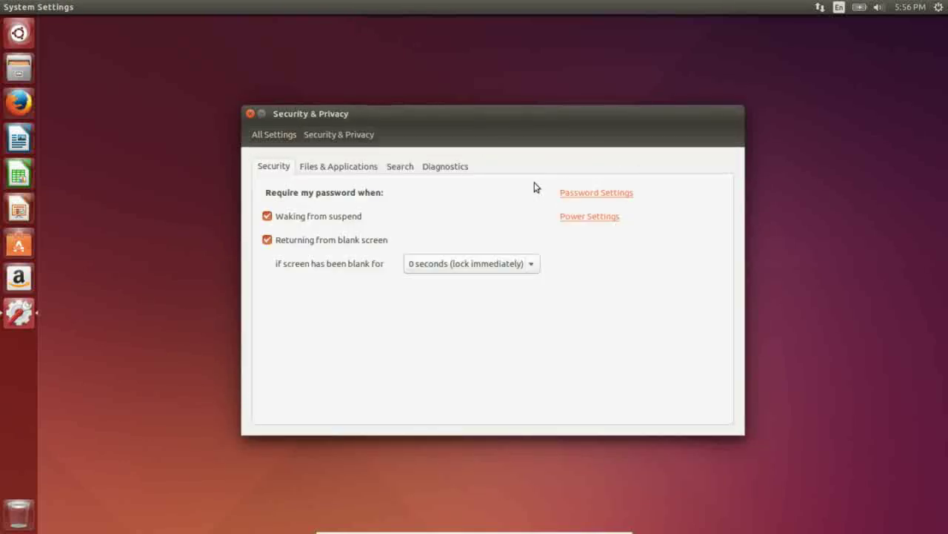
click(406, 169)
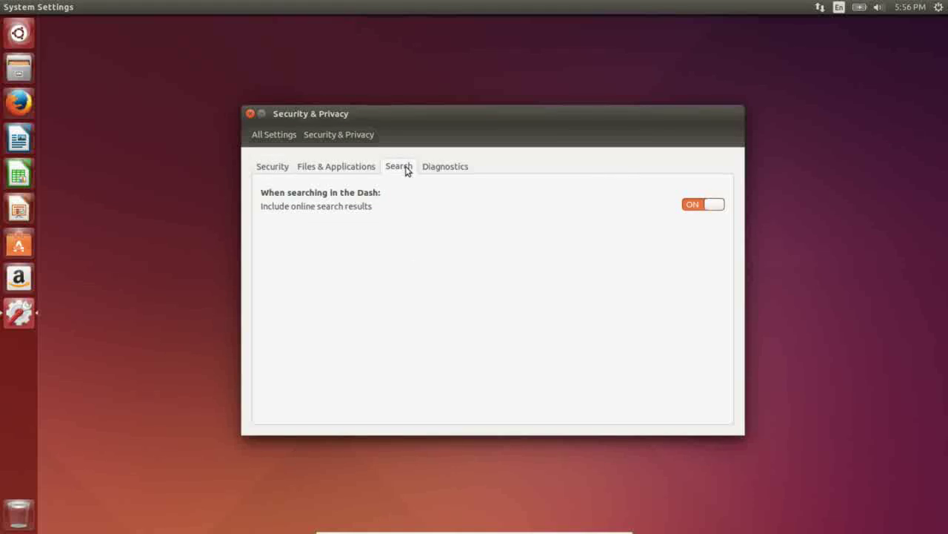
Step: Turn online search results for the Dash off and on again, and close the settings window
click(699, 206)
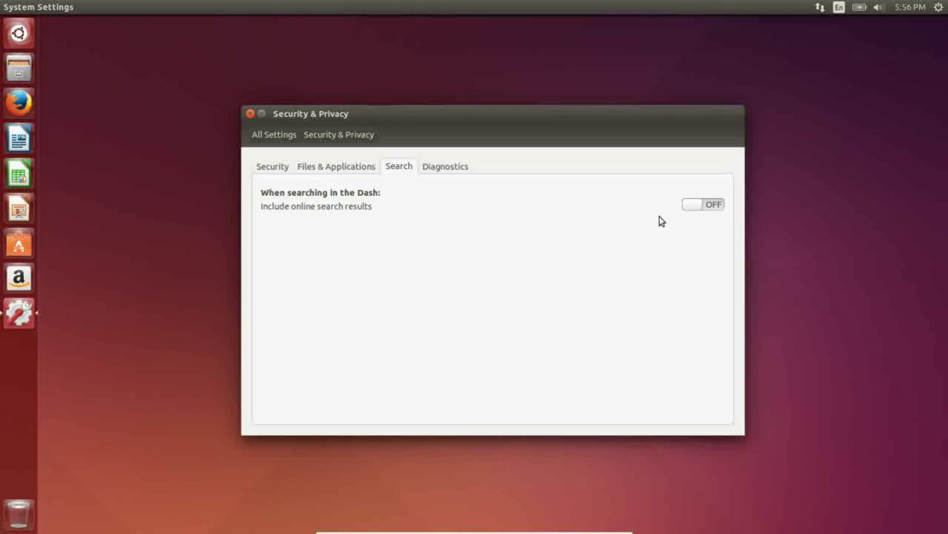
click(715, 206)
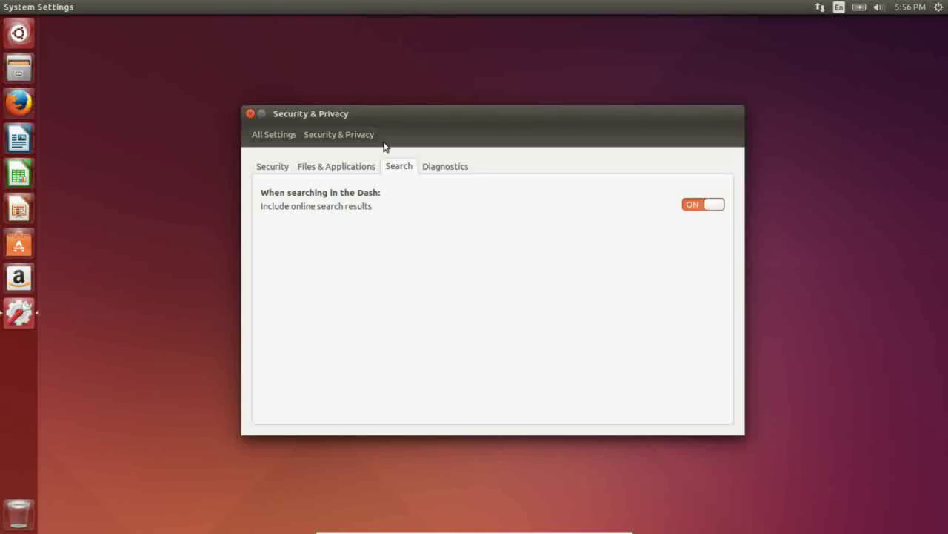
click(250, 114)
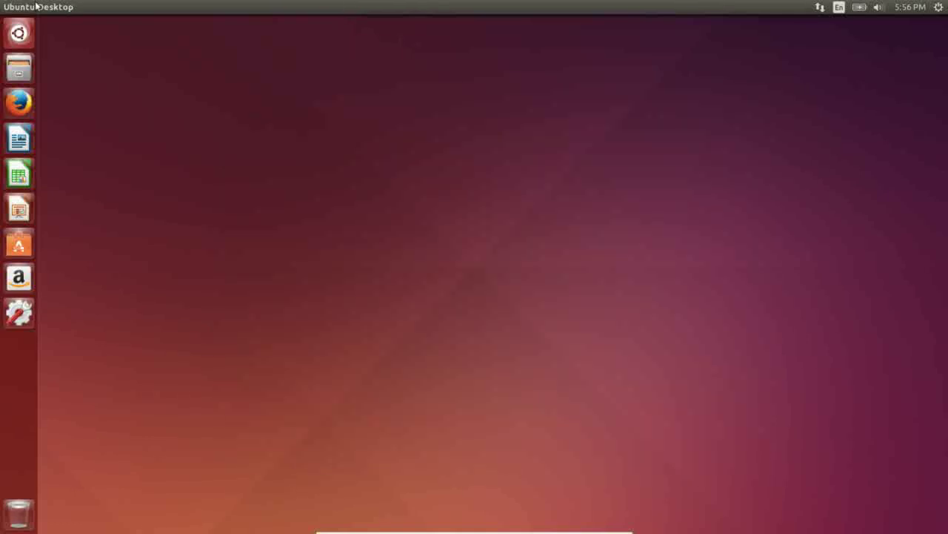
Step: Reopen the Dash, hide the result filters, and look through the applications, files, videos, music, photos and social lenses
click(20, 32)
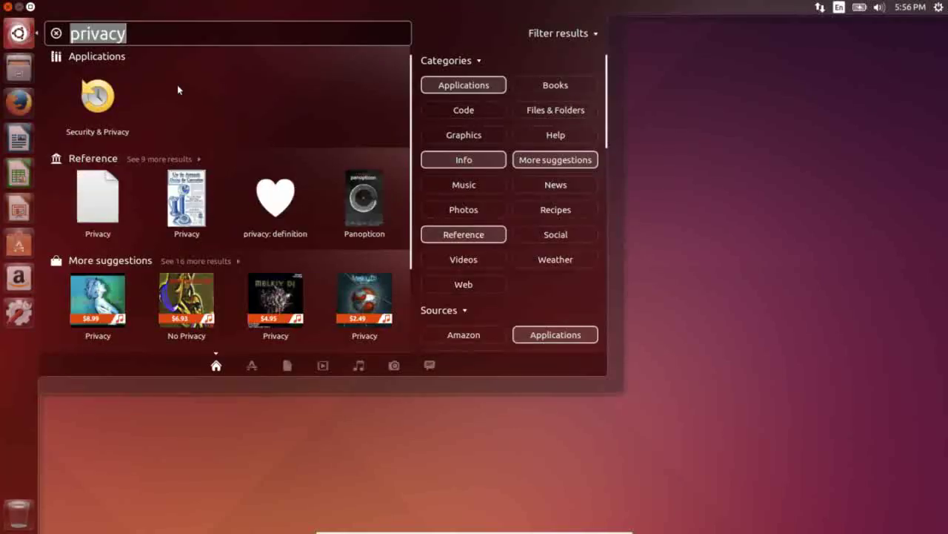
click(599, 33)
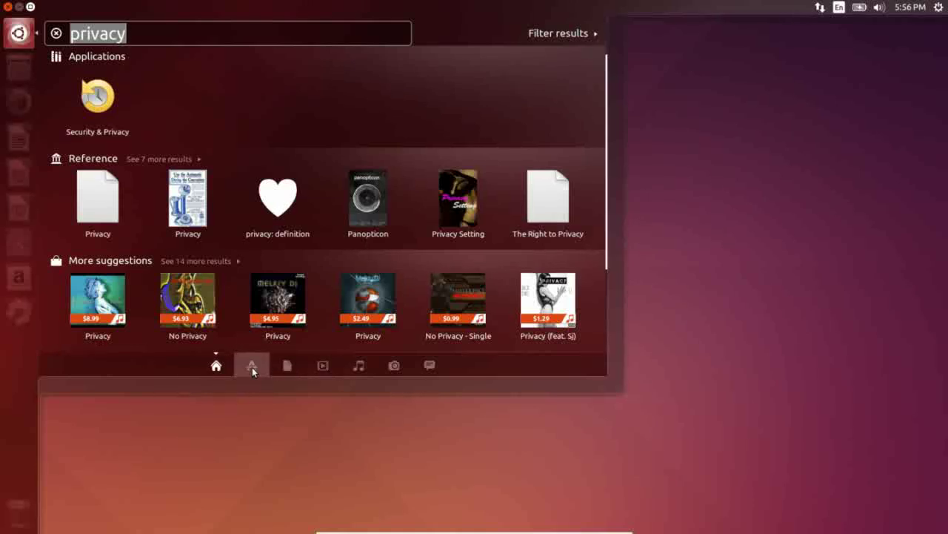
click(252, 367)
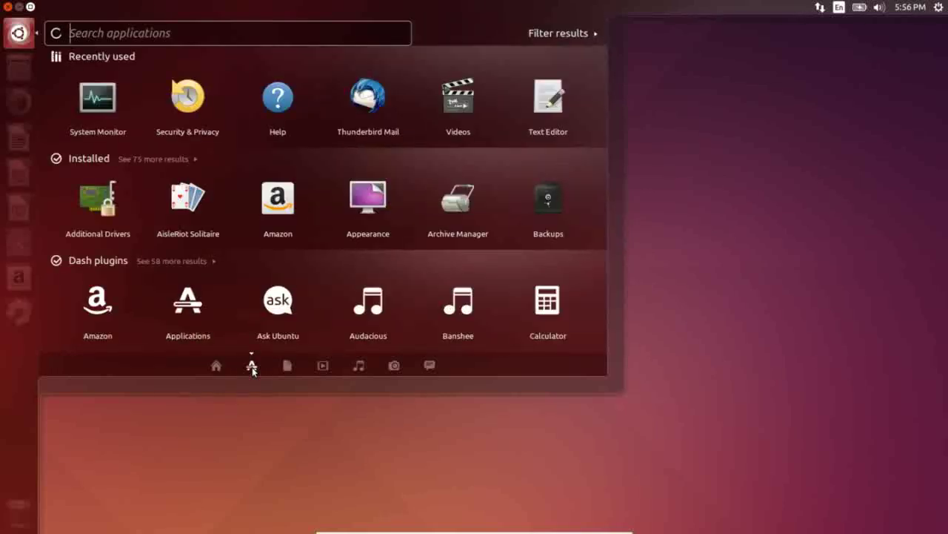
click(283, 372)
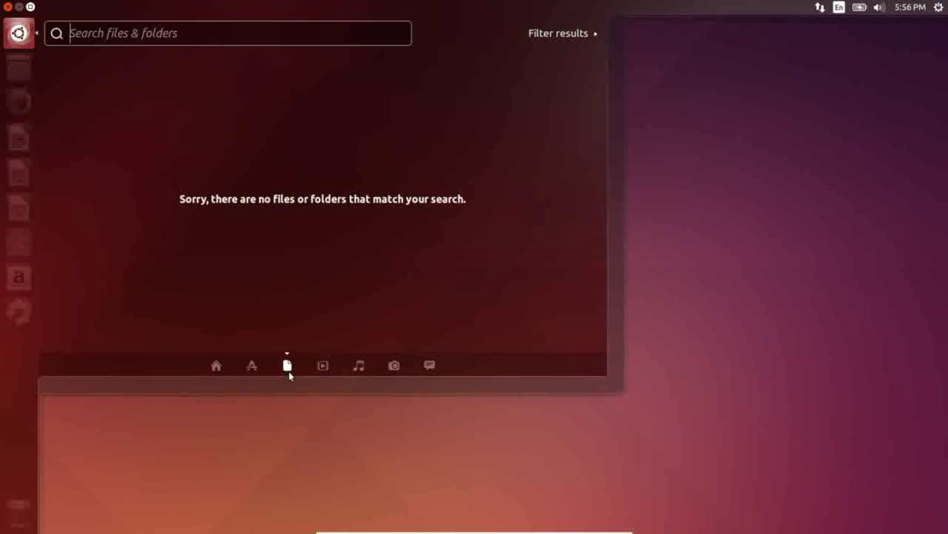
click(317, 371)
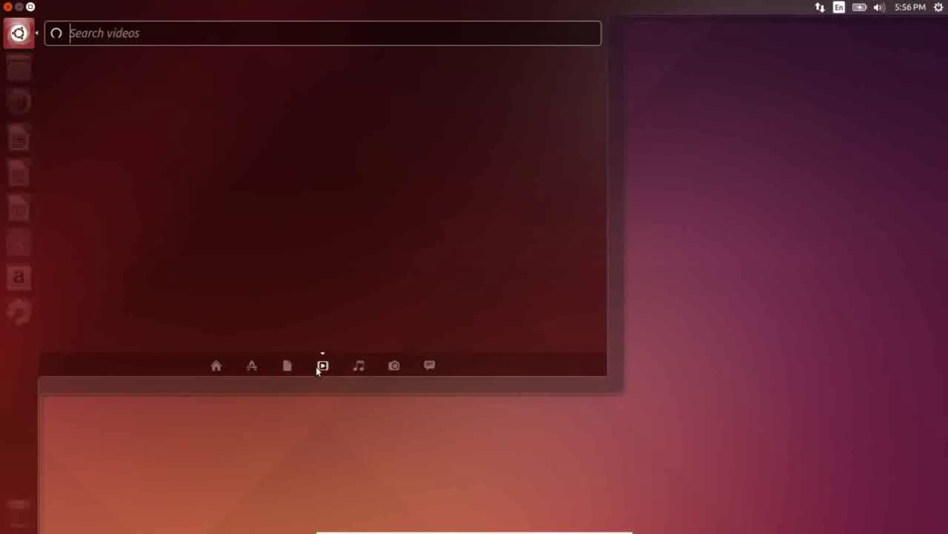
click(358, 366)
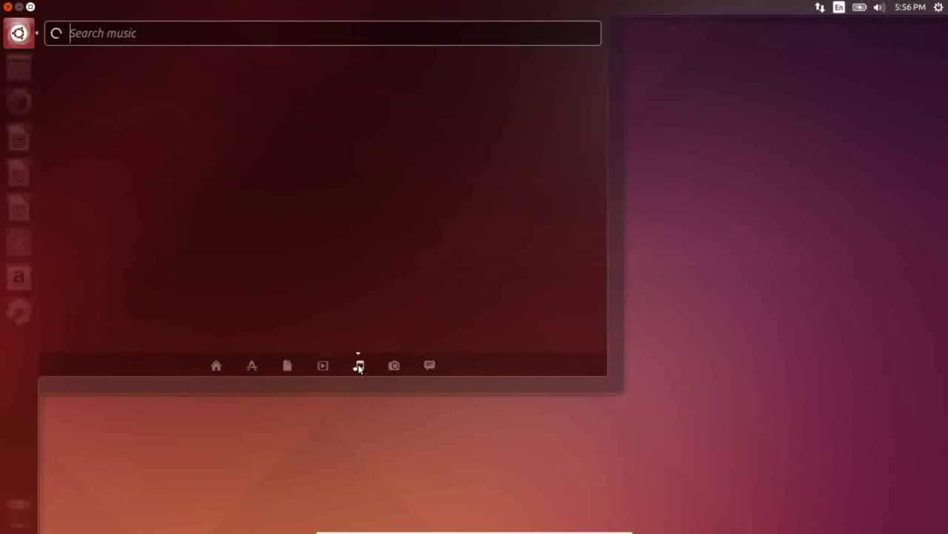
click(393, 365)
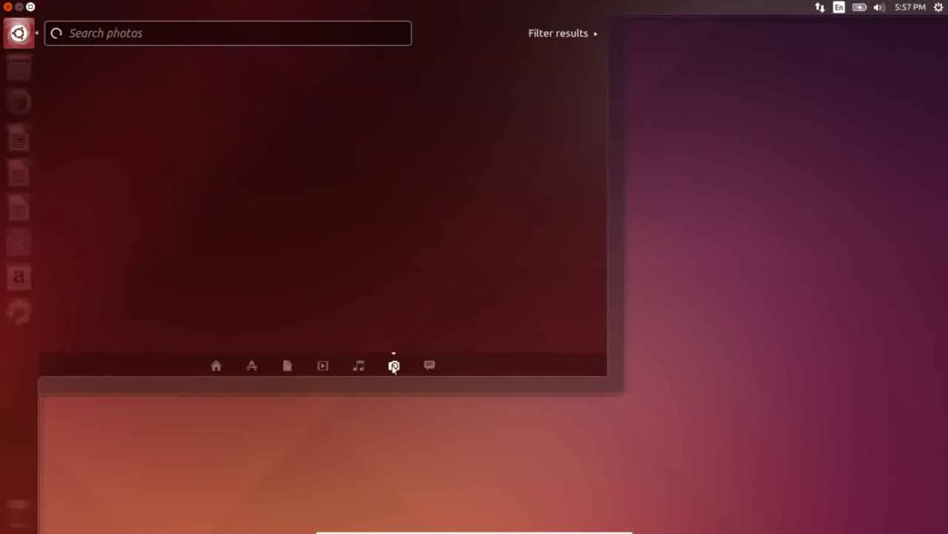
click(430, 366)
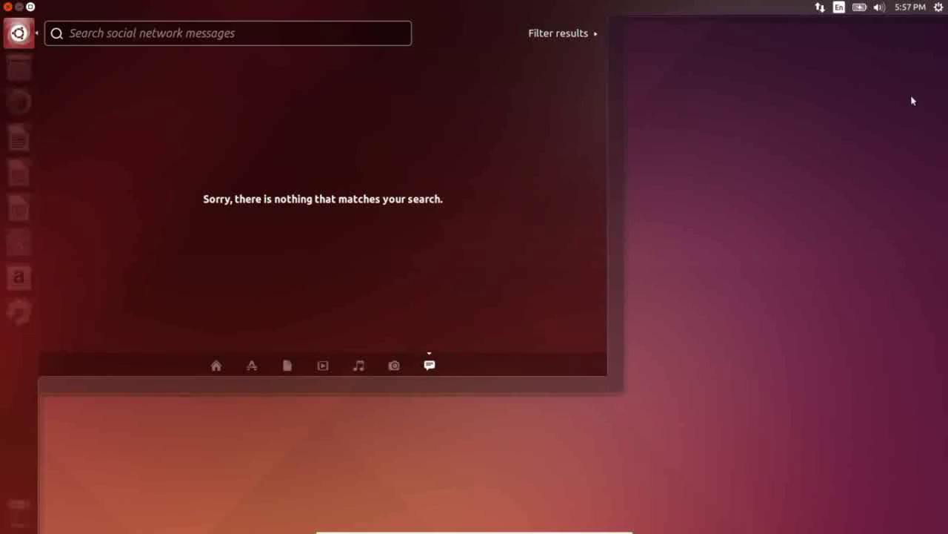
Step: Leave the Dash, look at the providers offered under Online Accounts in System Settings, and close the window
click(939, 21)
click(939, 12)
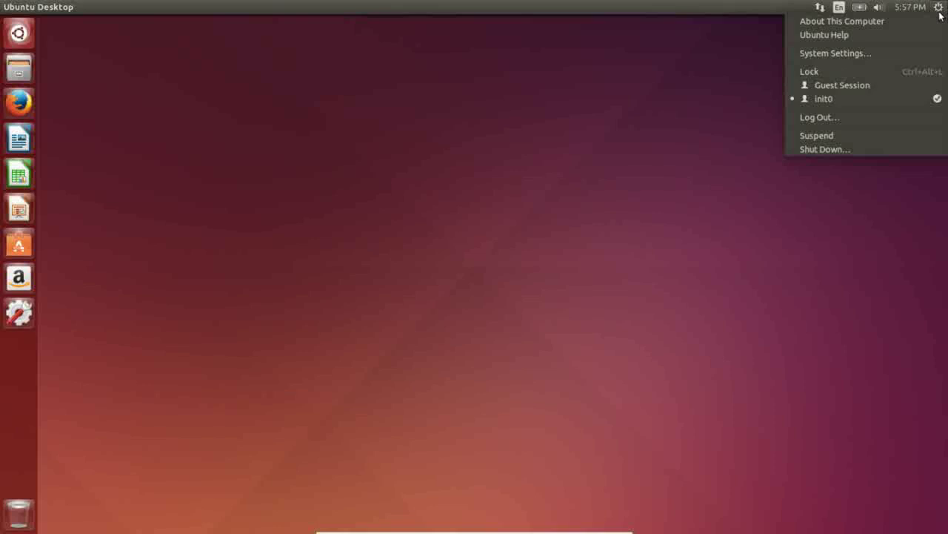
click(899, 54)
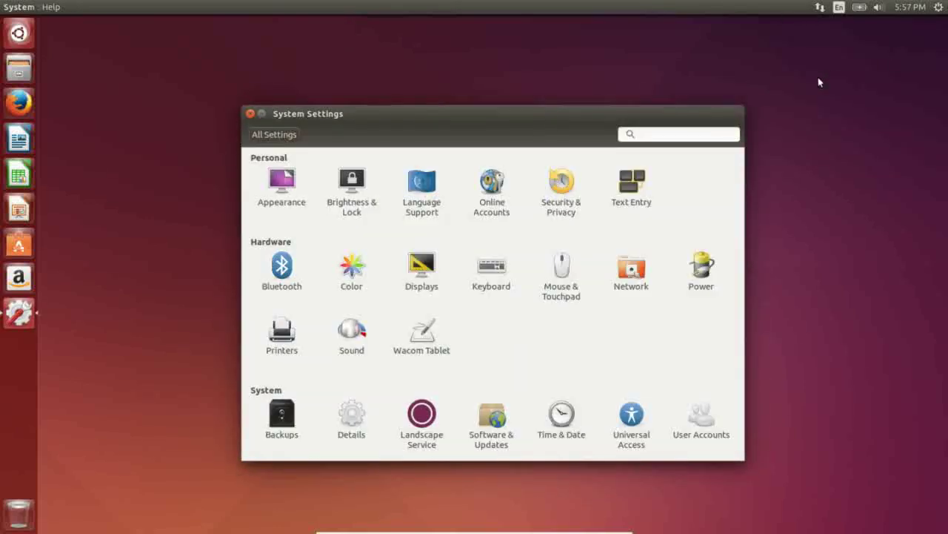
click(487, 187)
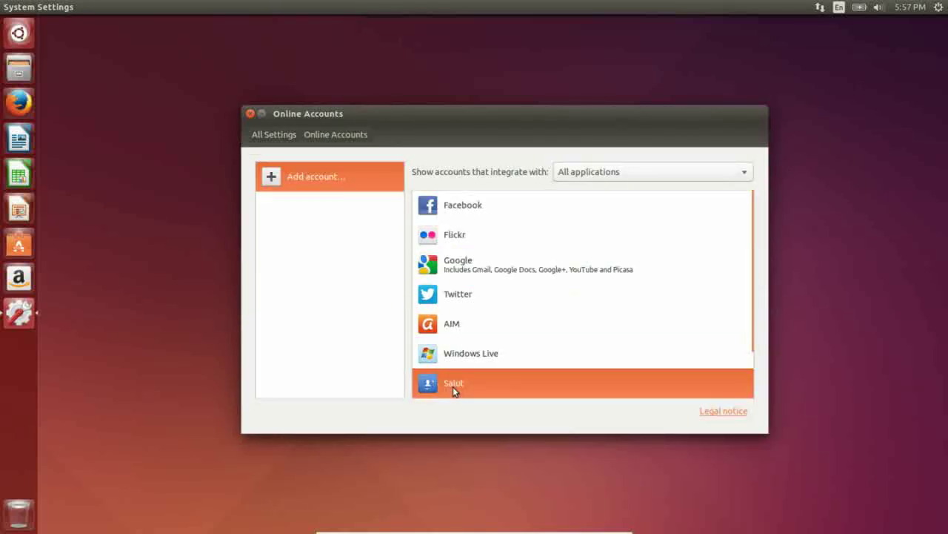
click(249, 115)
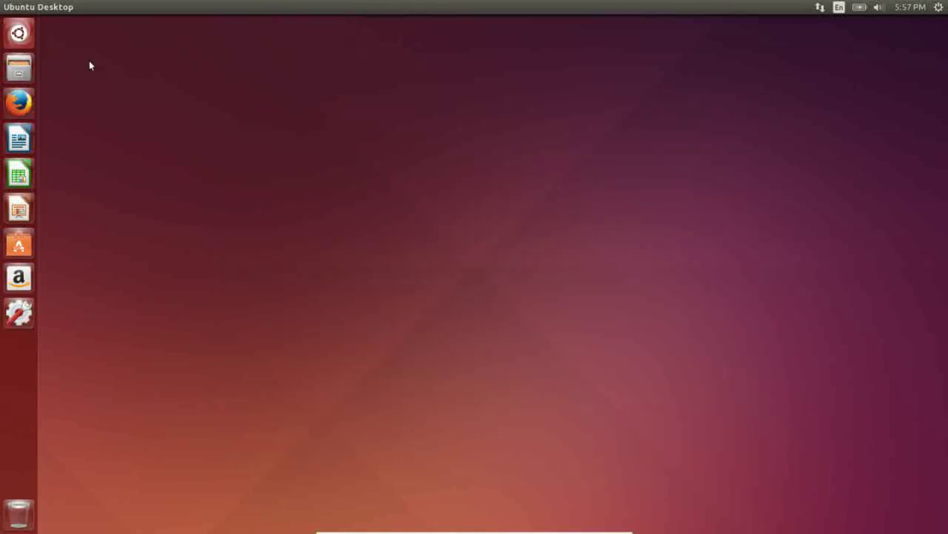
Step: Reopen the Dash, clear the previous search term and show the applications lens
key(super)
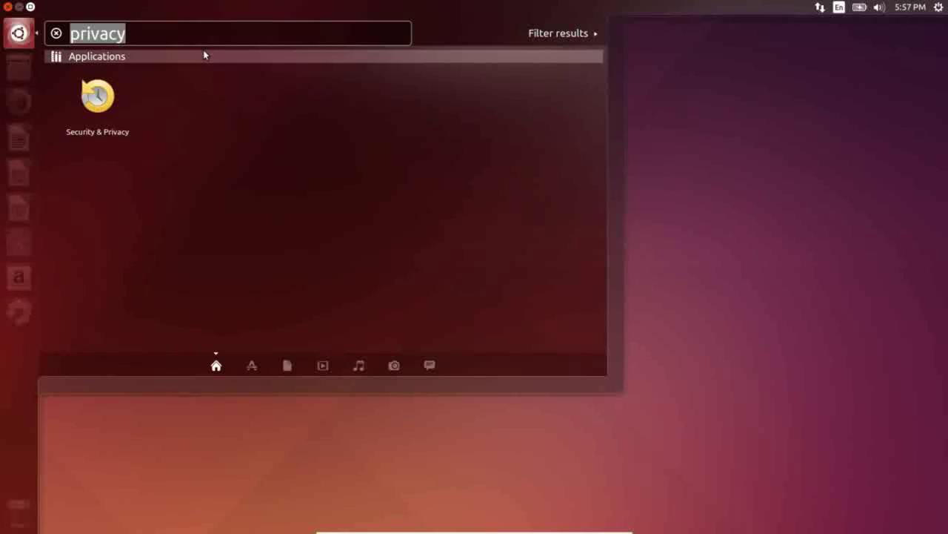
key(BackSpace)
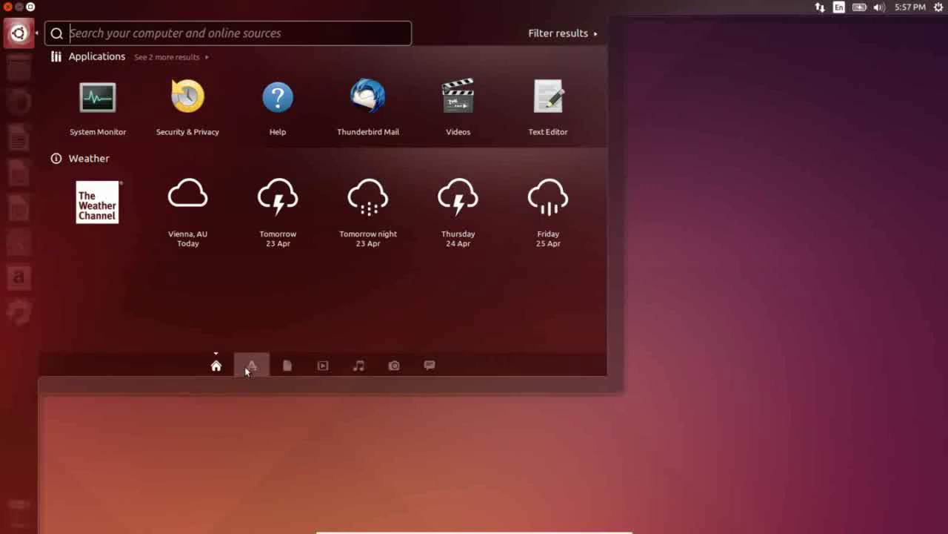
click(245, 366)
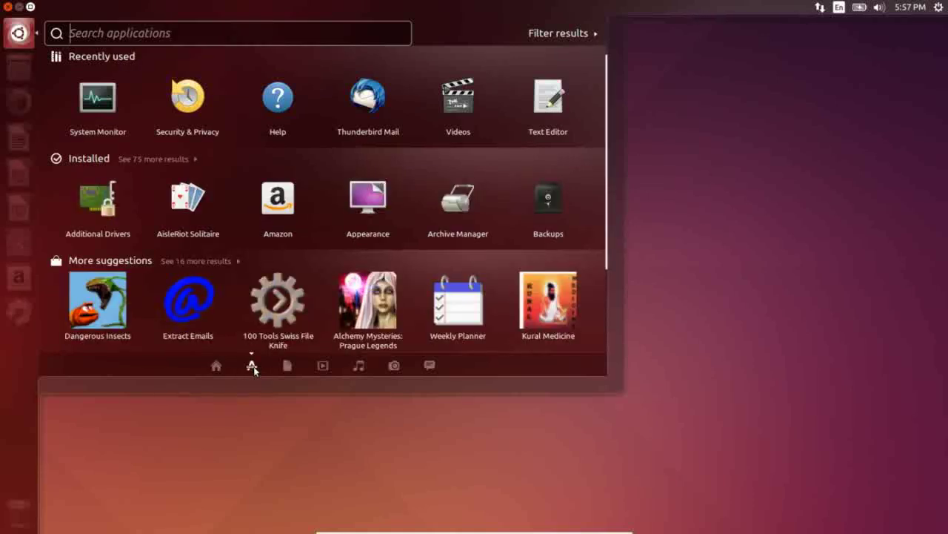
Step: Filter the Dash applications by the Office type, expand the full list of installed ones, and close the Dash
click(586, 33)
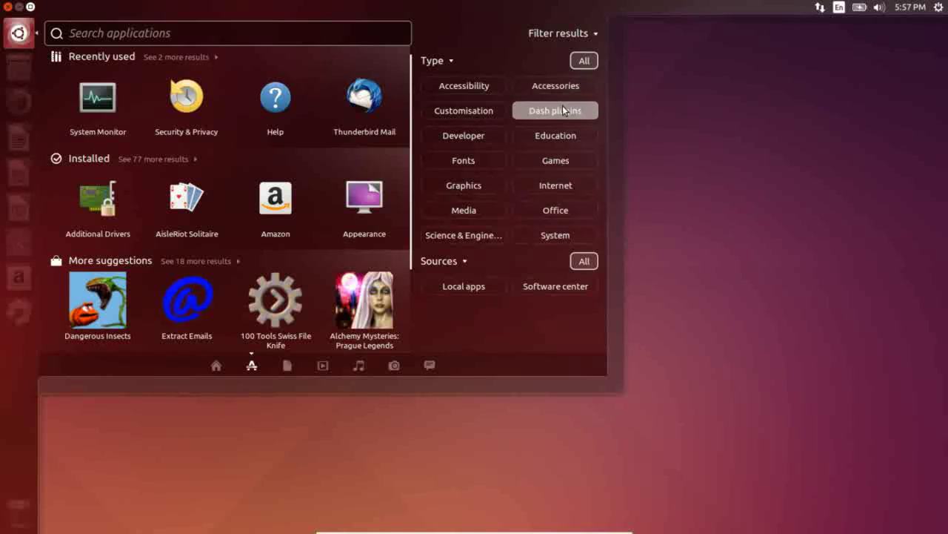
click(550, 211)
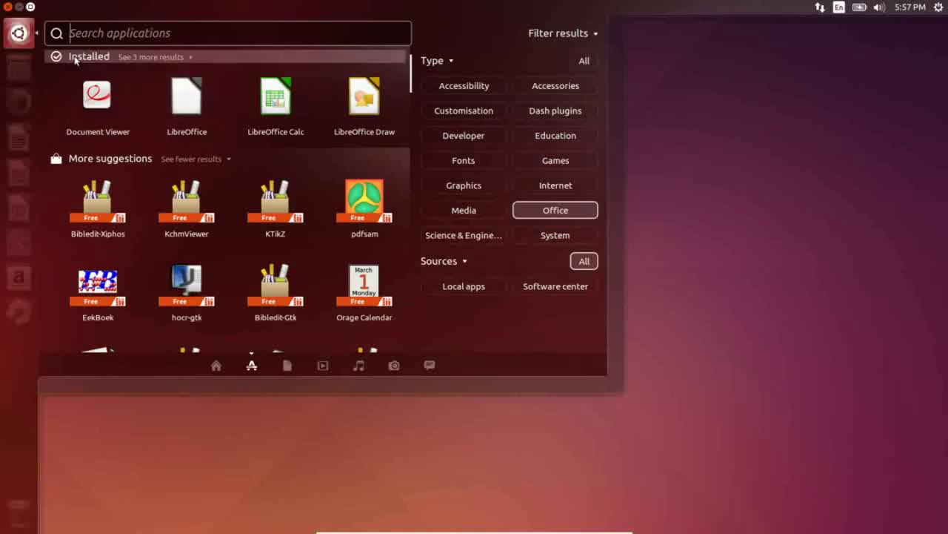
click(194, 58)
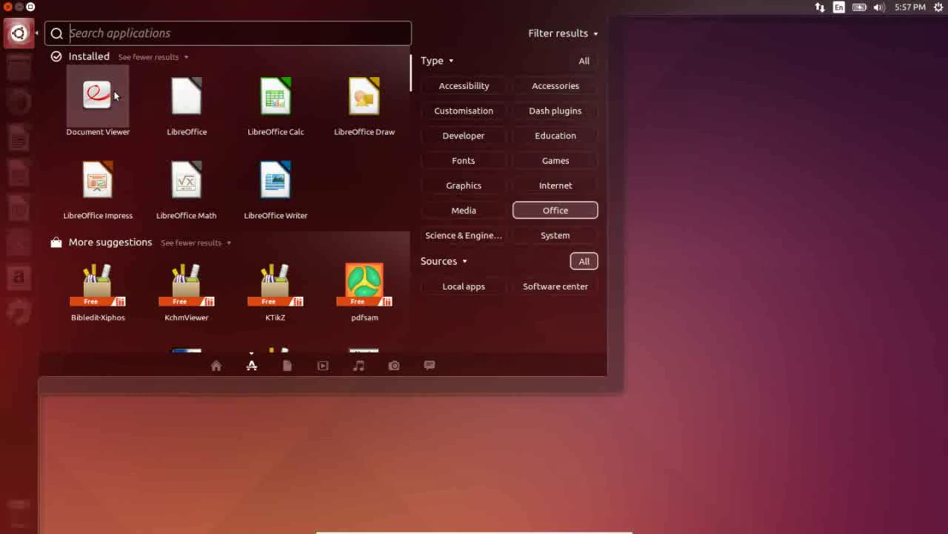
click(121, 37)
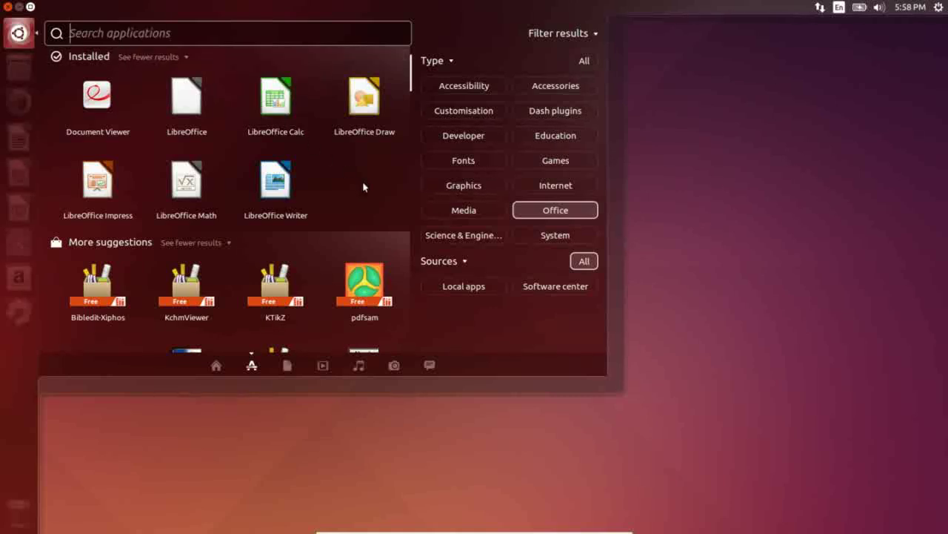
click(718, 188)
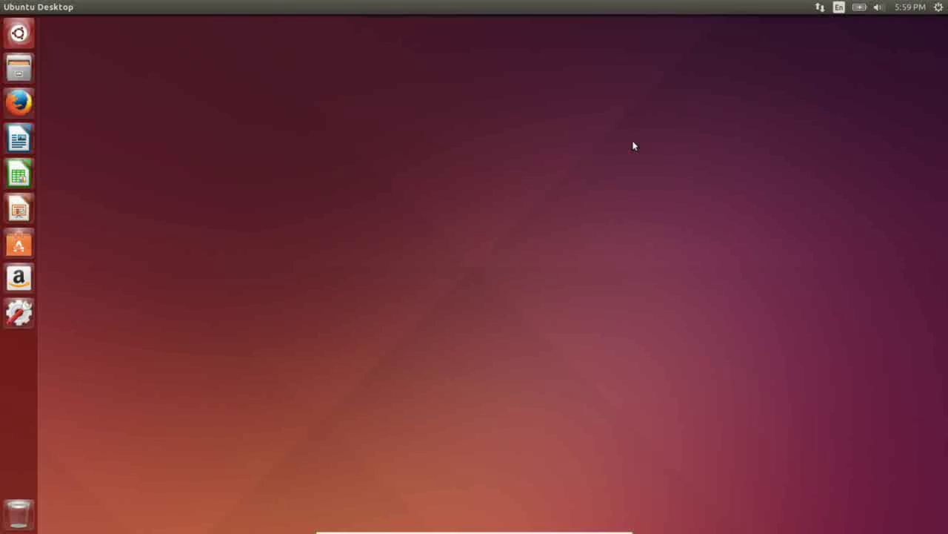
Step: Bring up the Dash home view once more and close it
click(35, 29)
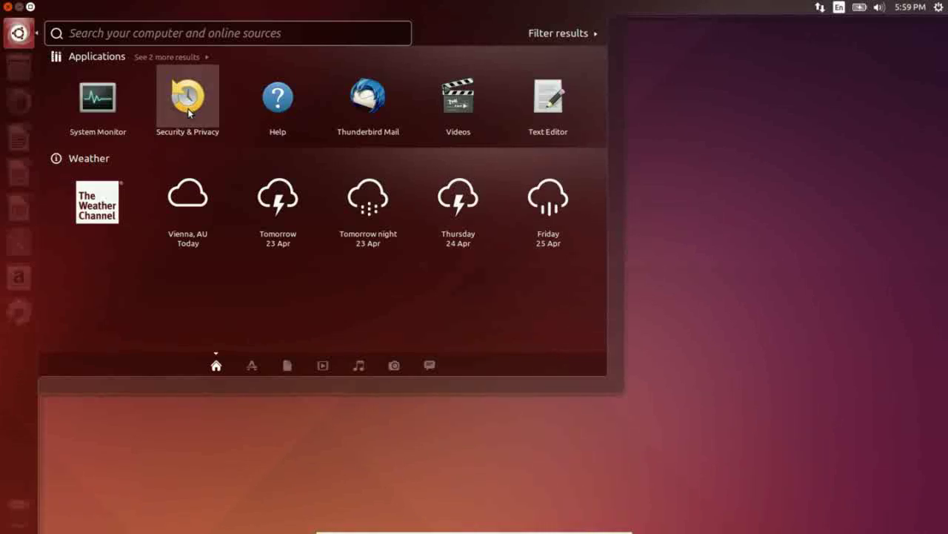
click(712, 171)
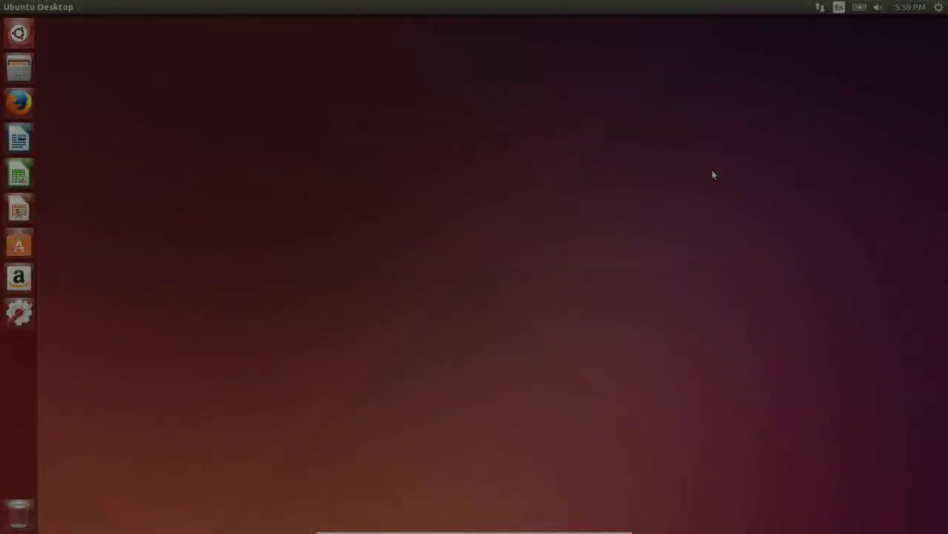